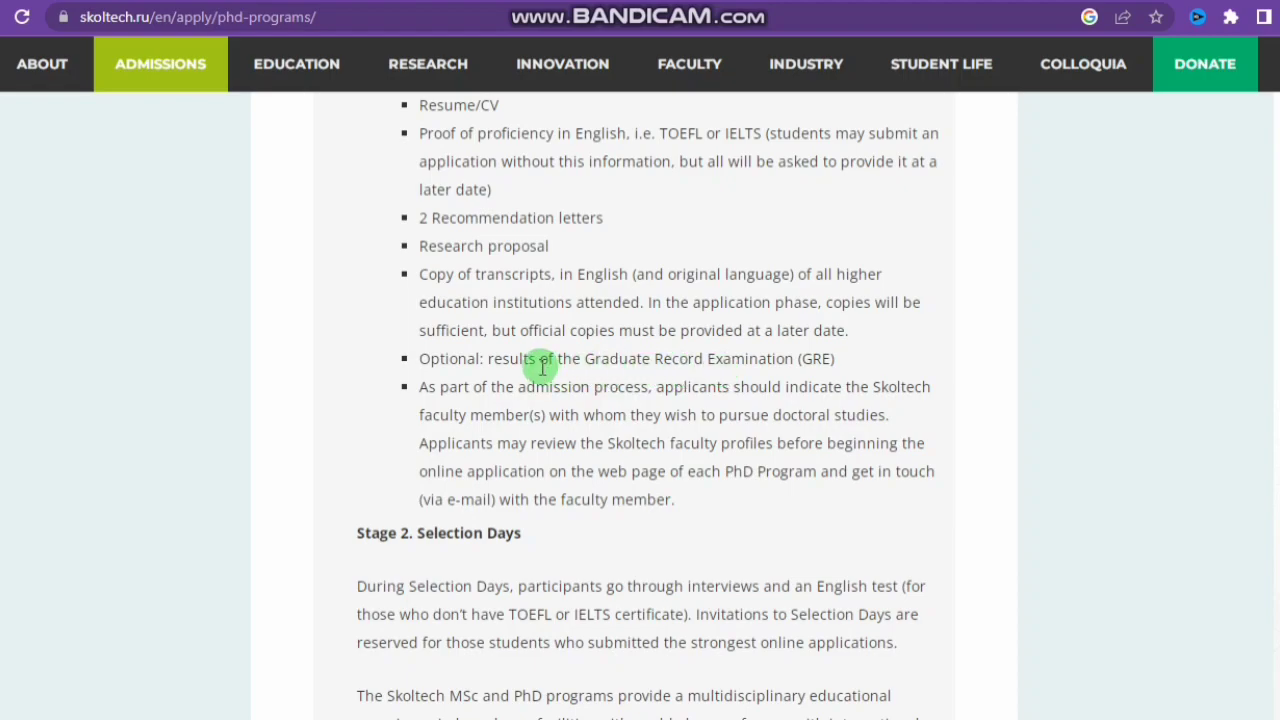
Step: Read through the PhD application stages and expand the Admission plan 2024/25 section
scroll(648, 403, down, 3)
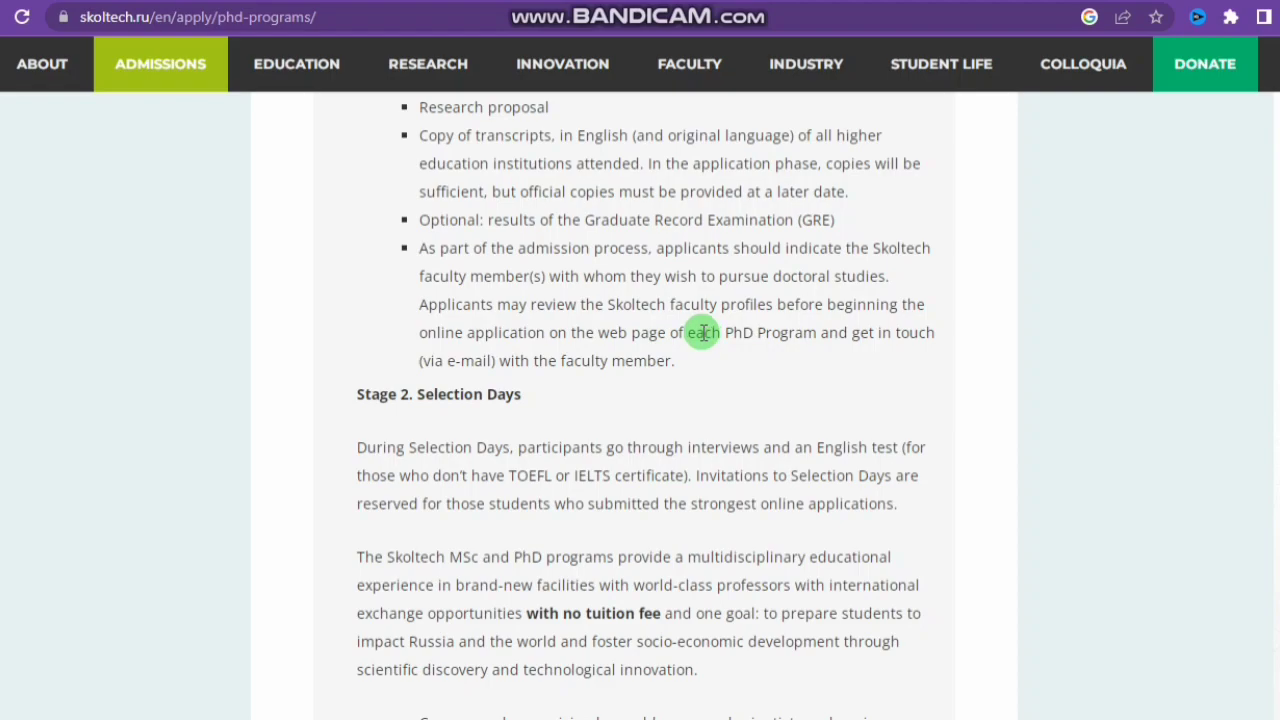
scroll(657, 375, down, 5)
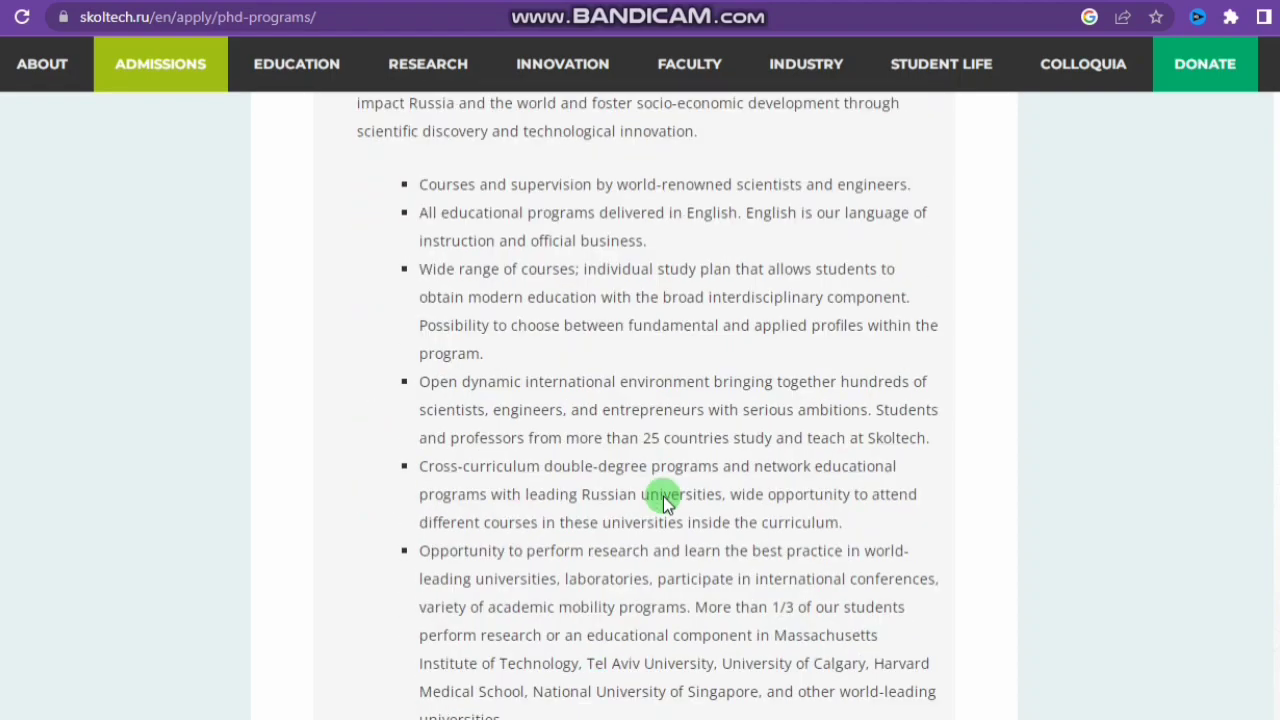
scroll(663, 500, down, 6)
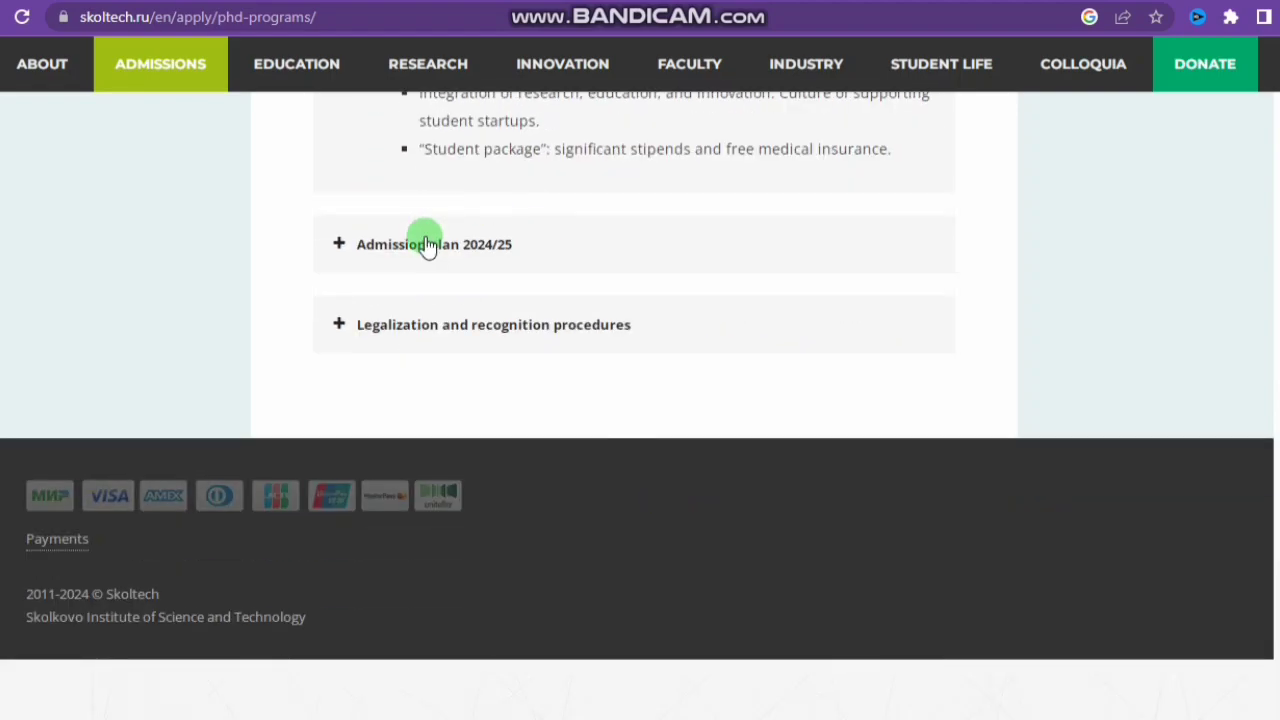
click(427, 245)
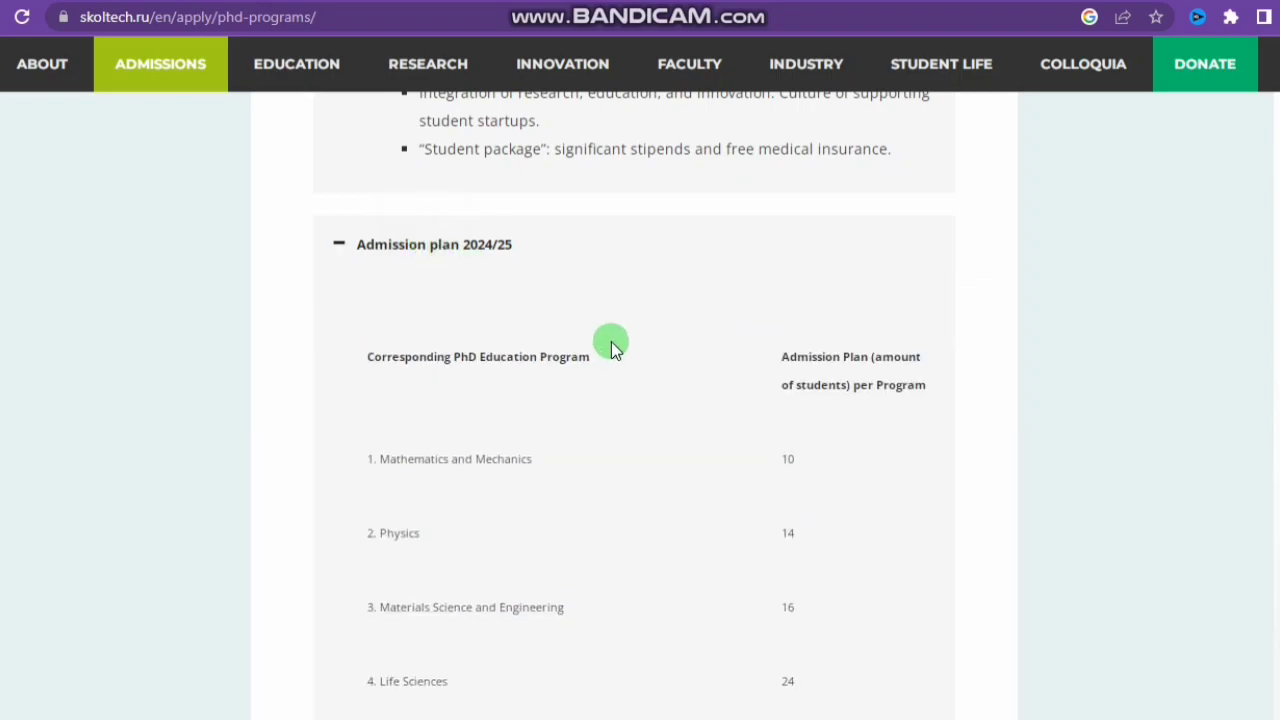
Step: Examine the number of students planned for each PhD education program in the 2024/25 admission plan
scroll(729, 422, down, 2)
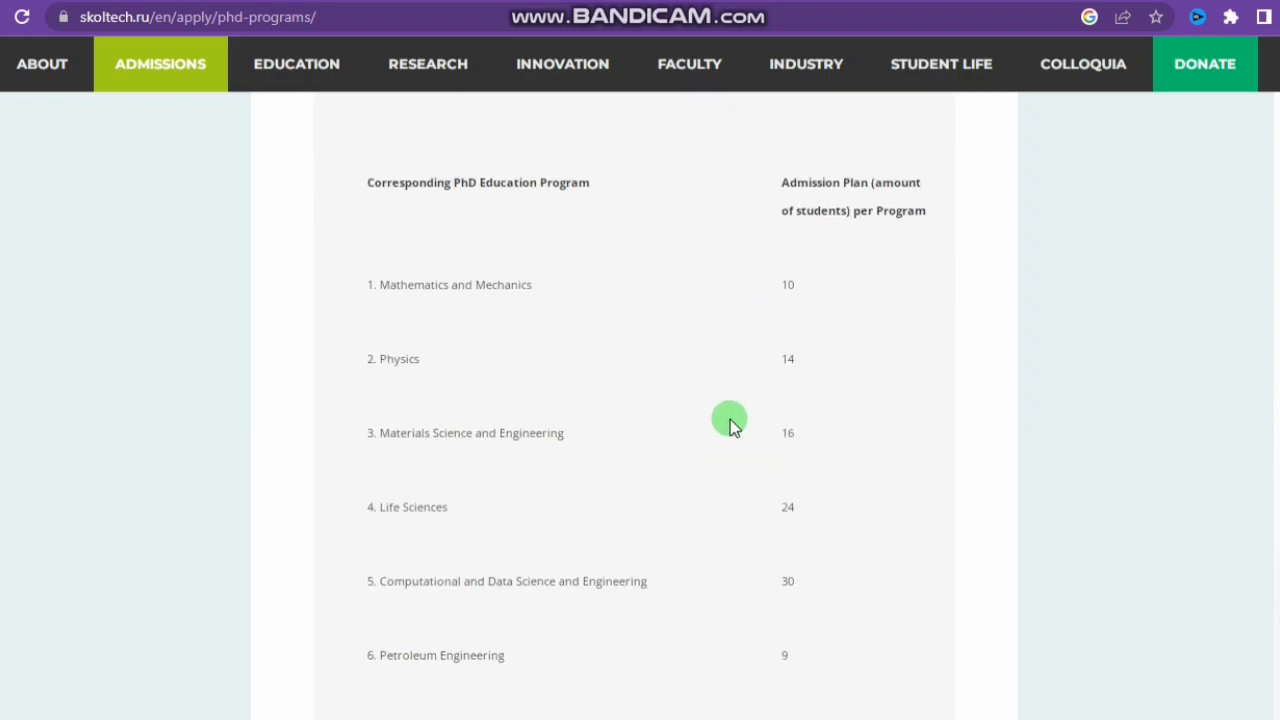
scroll(729, 422, down, 1)
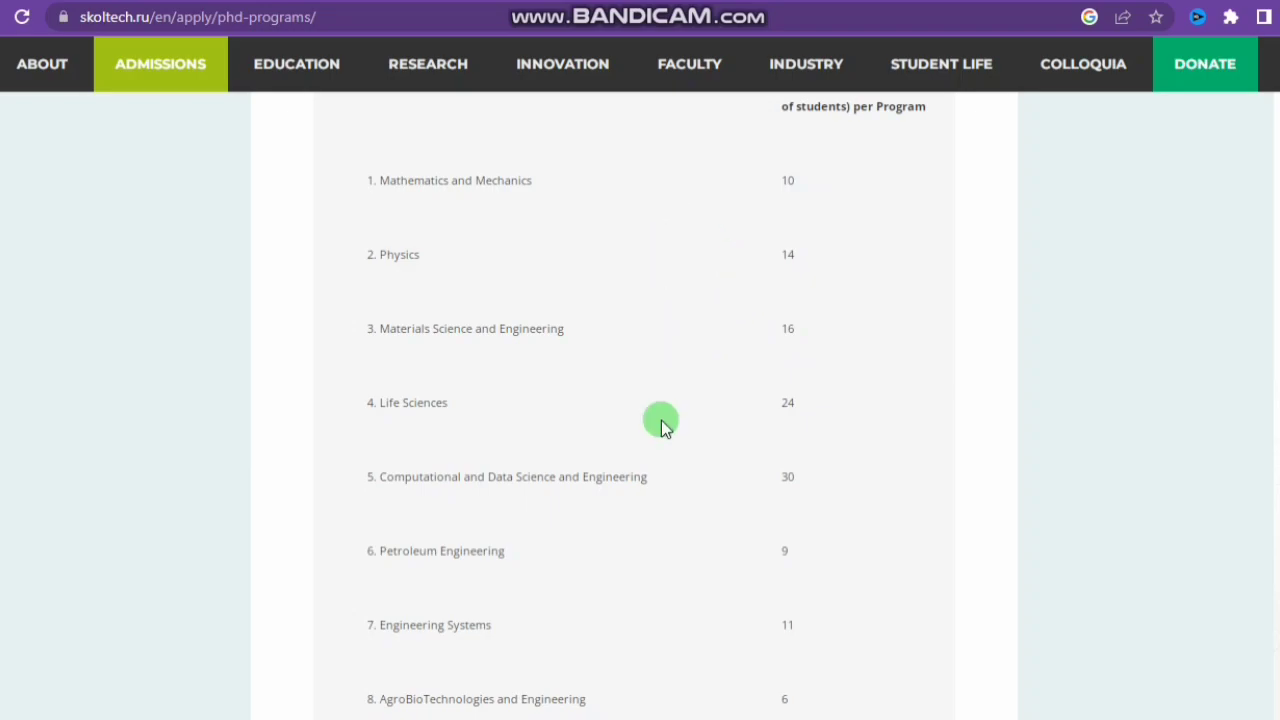
scroll(662, 425, down, 3)
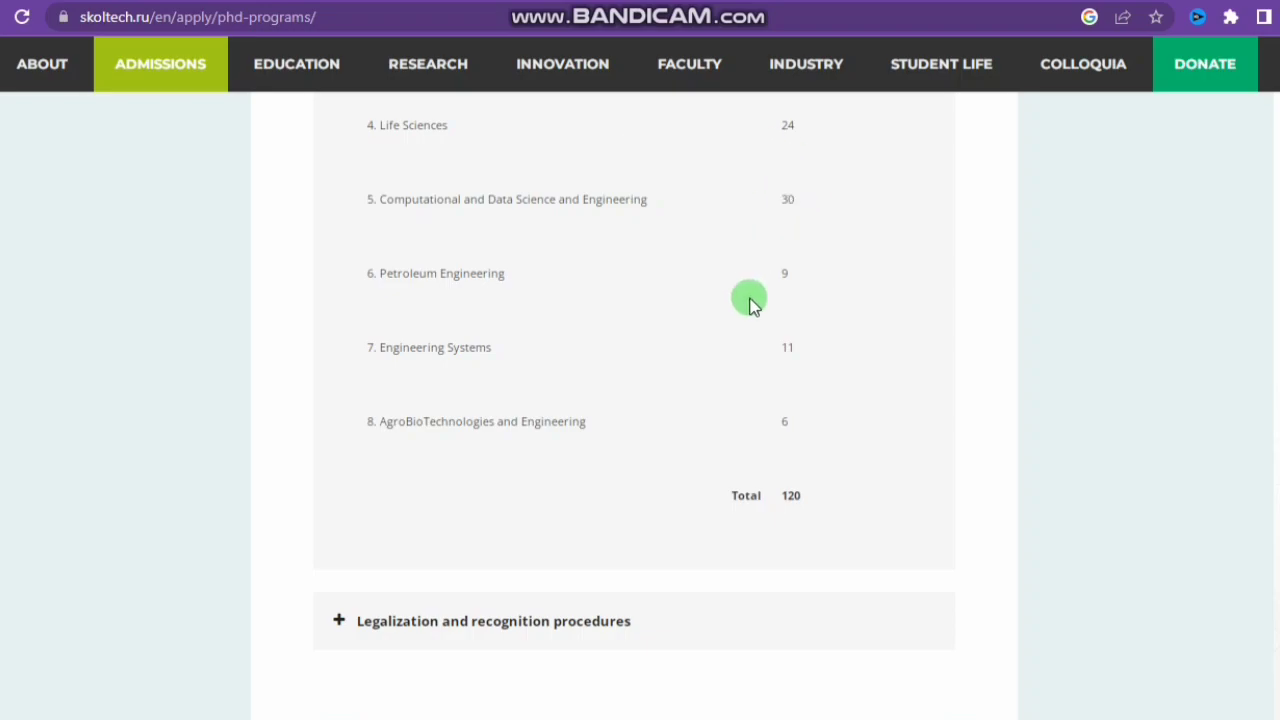
scroll(691, 327, up, 2)
scroll(691, 327, up, 1)
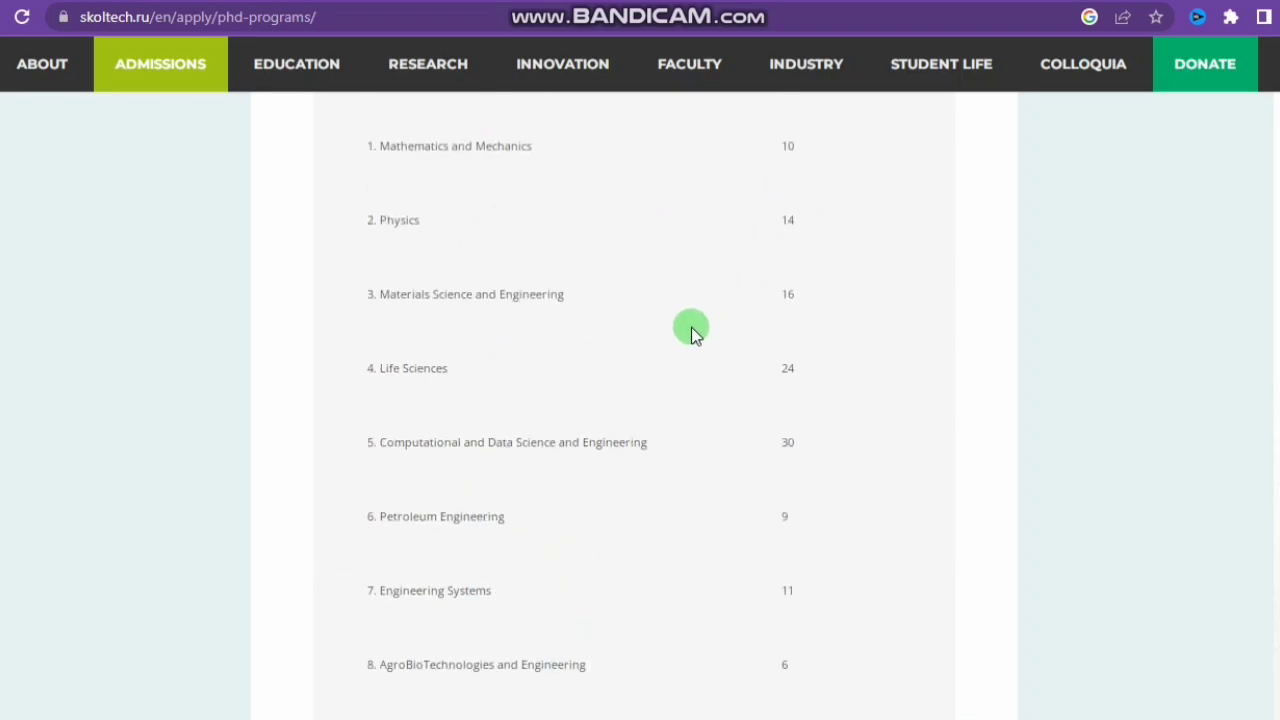
scroll(691, 327, down, 2)
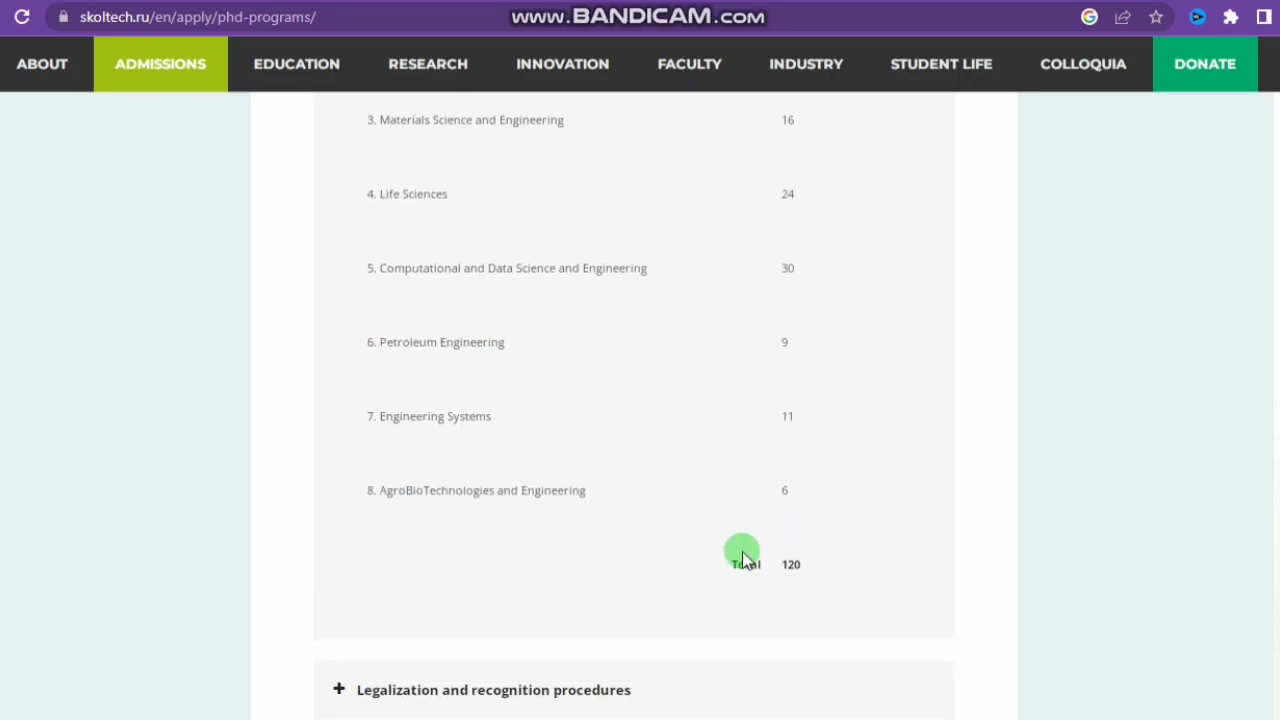
scroll(742, 560, down, 1)
scroll(742, 560, up, 4)
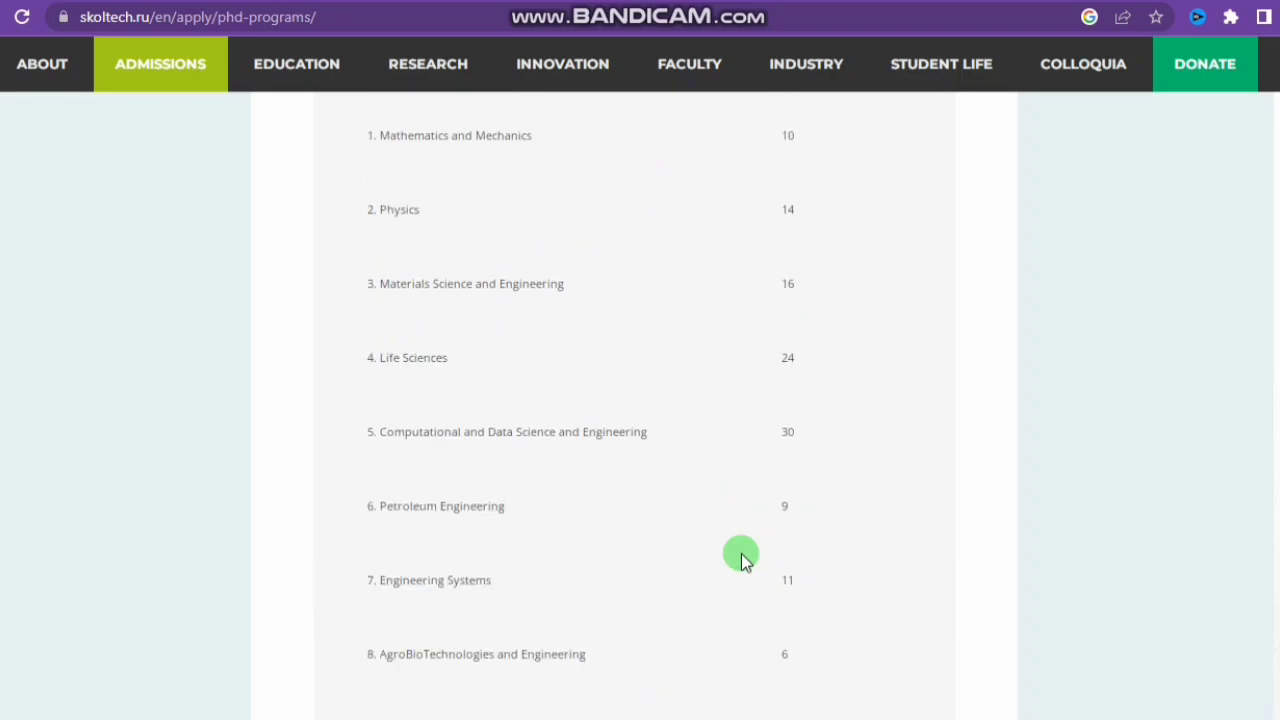
Step: Open the Apply for MSc Programs page of the admissions section
scroll(741, 560, up, 15)
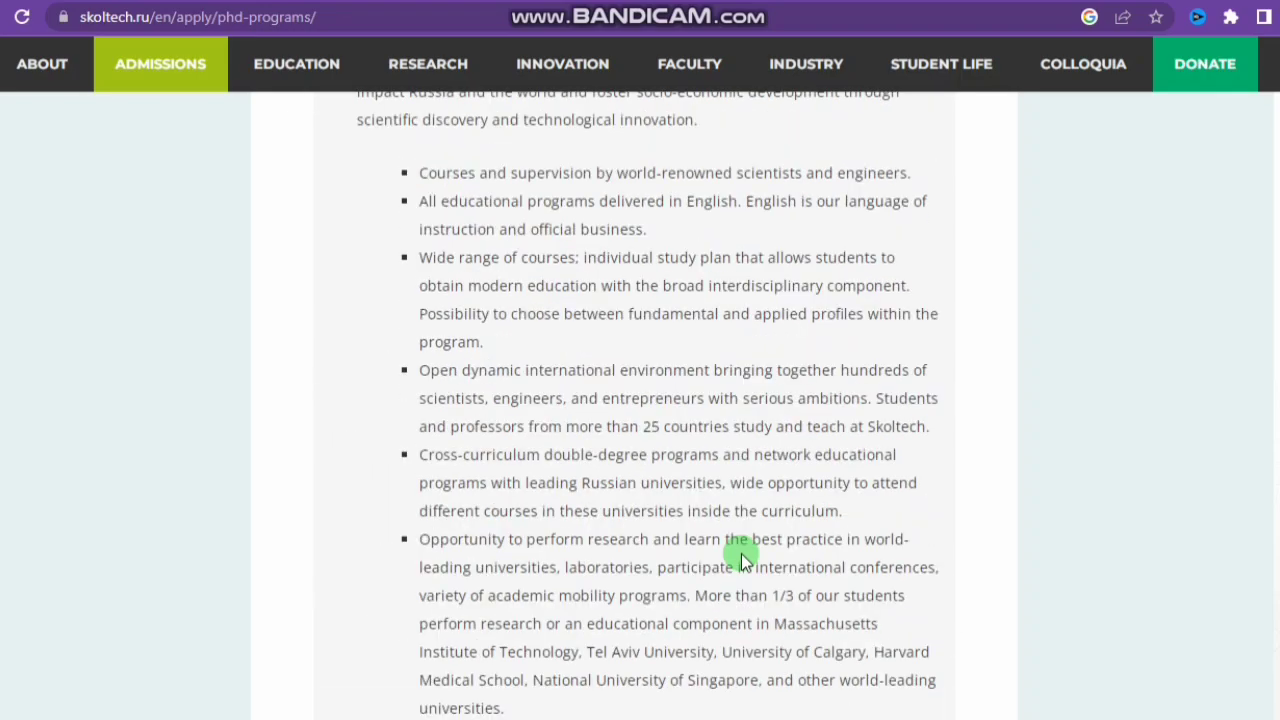
scroll(741, 553, up, 10)
click(165, 397)
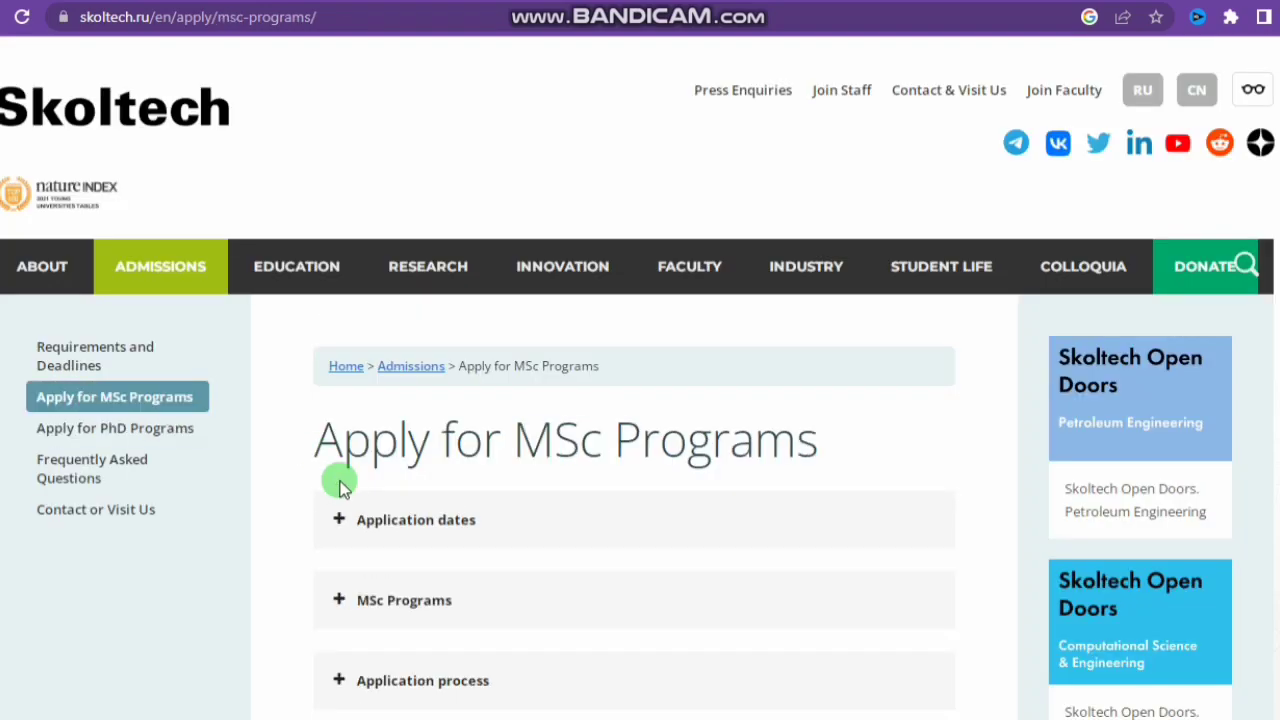
Step: Expand the MSc Application process section and open the online application linked under Stage 1
scroll(574, 566, down, 2)
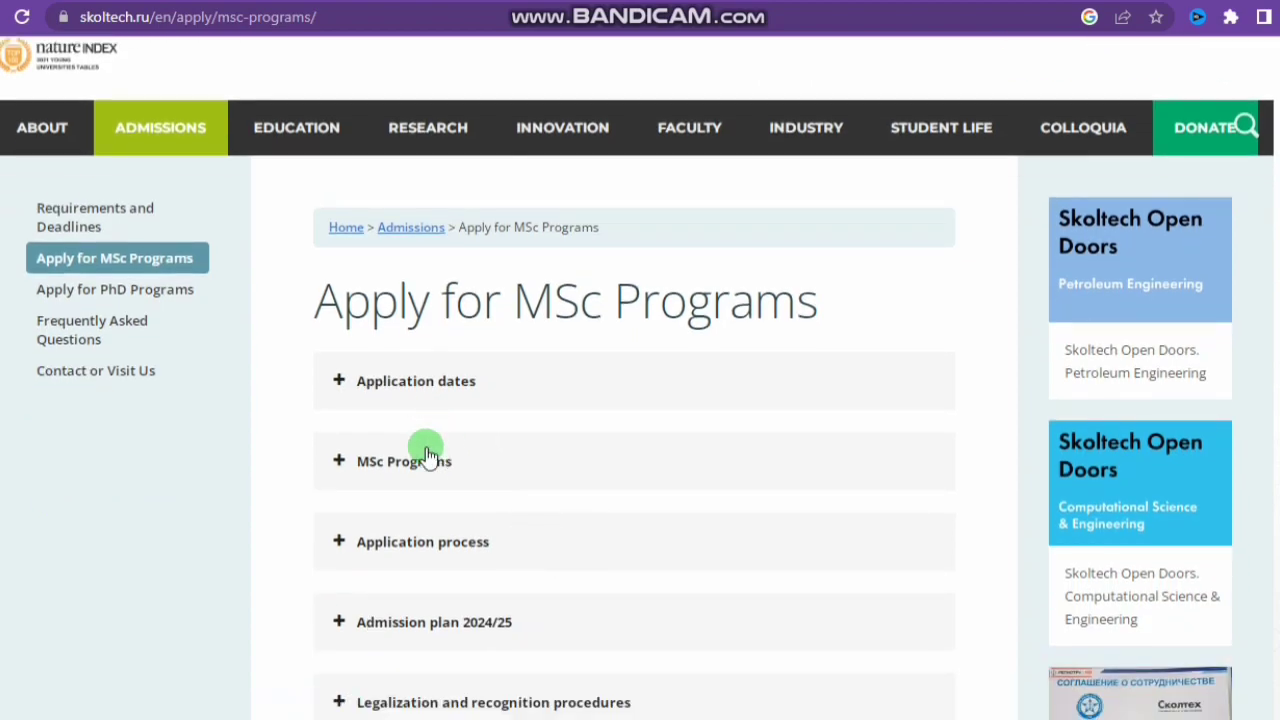
scroll(443, 506, down, 3)
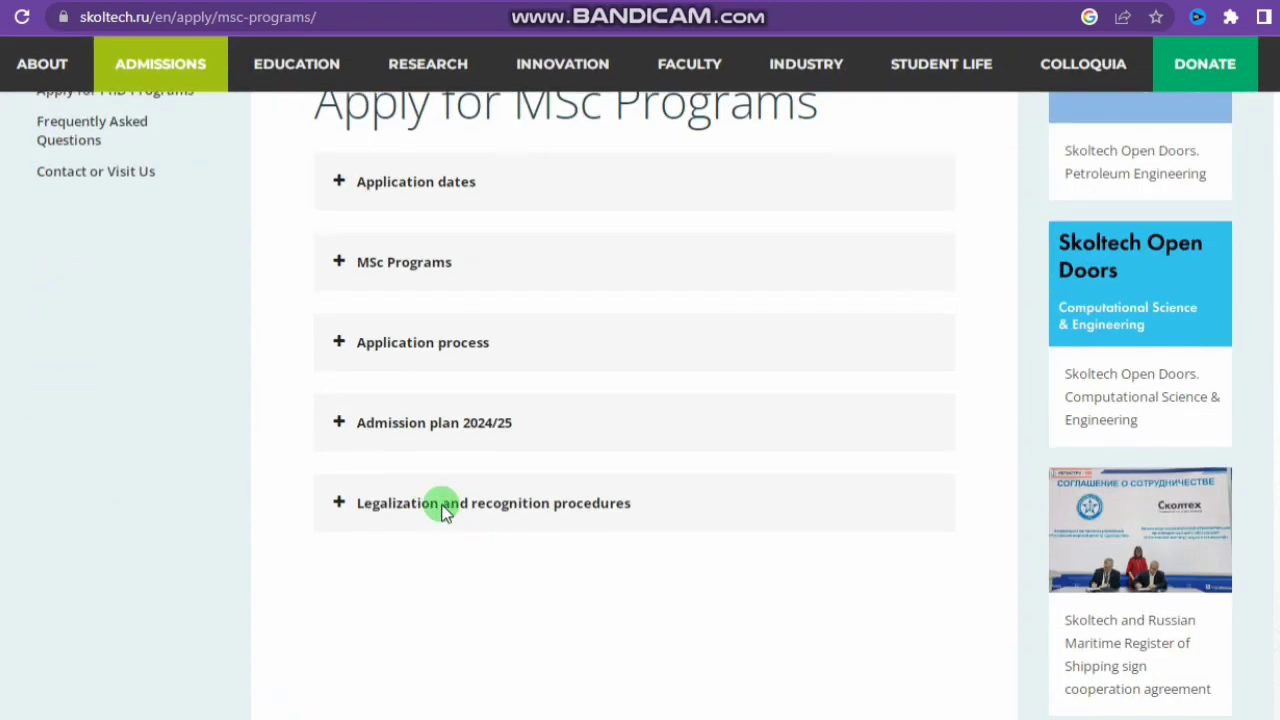
click(410, 340)
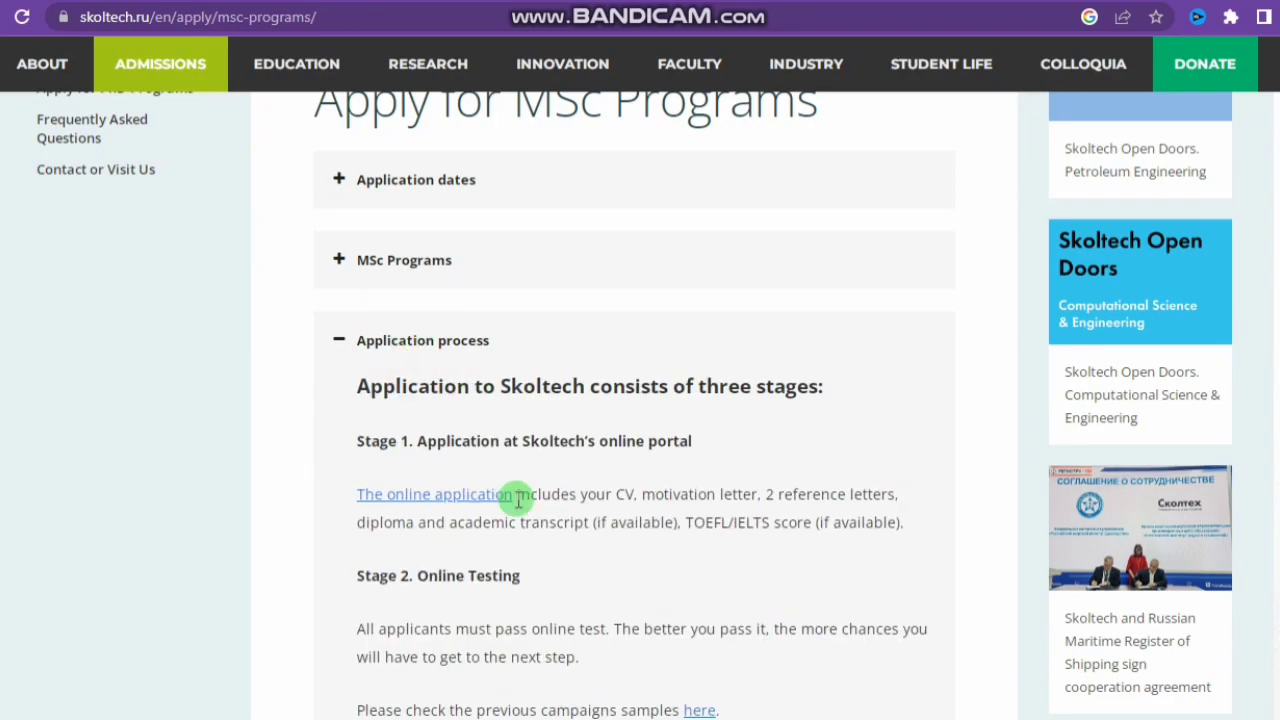
click(455, 497)
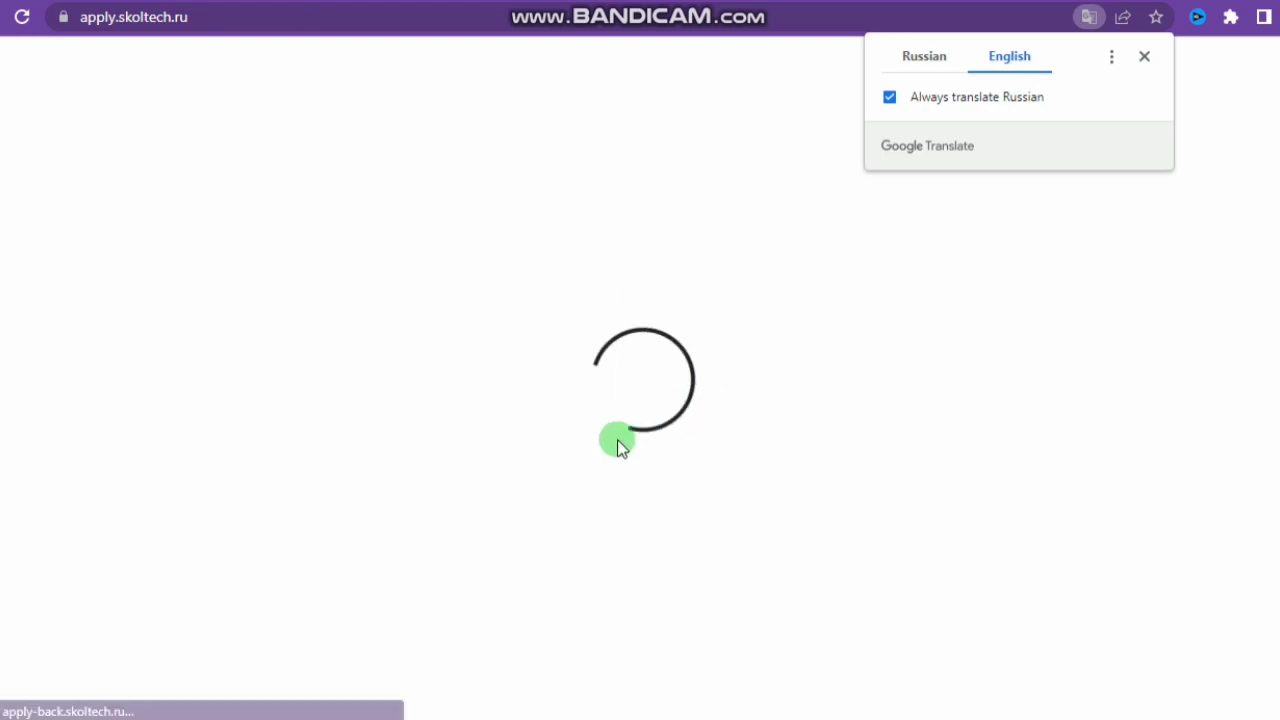
Step: Choose MSc as the anticipated degree level in the application form
scroll(677, 426, down, 4)
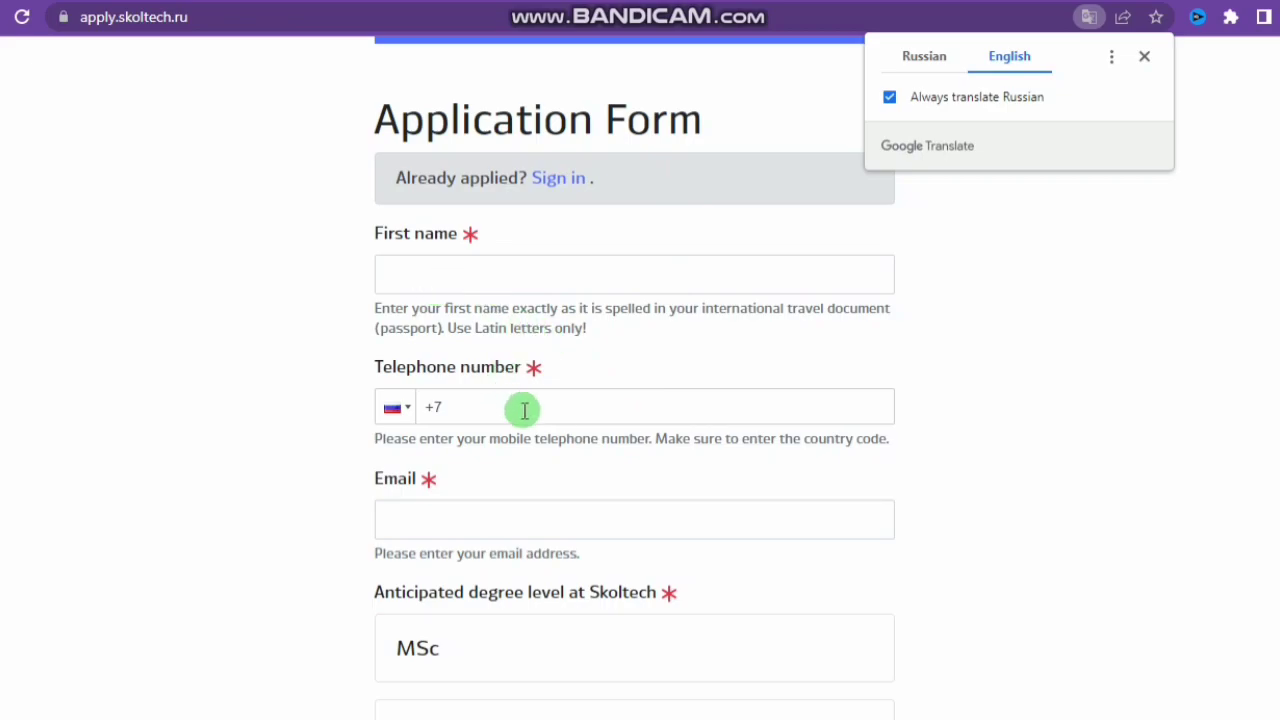
scroll(537, 460, down, 4)
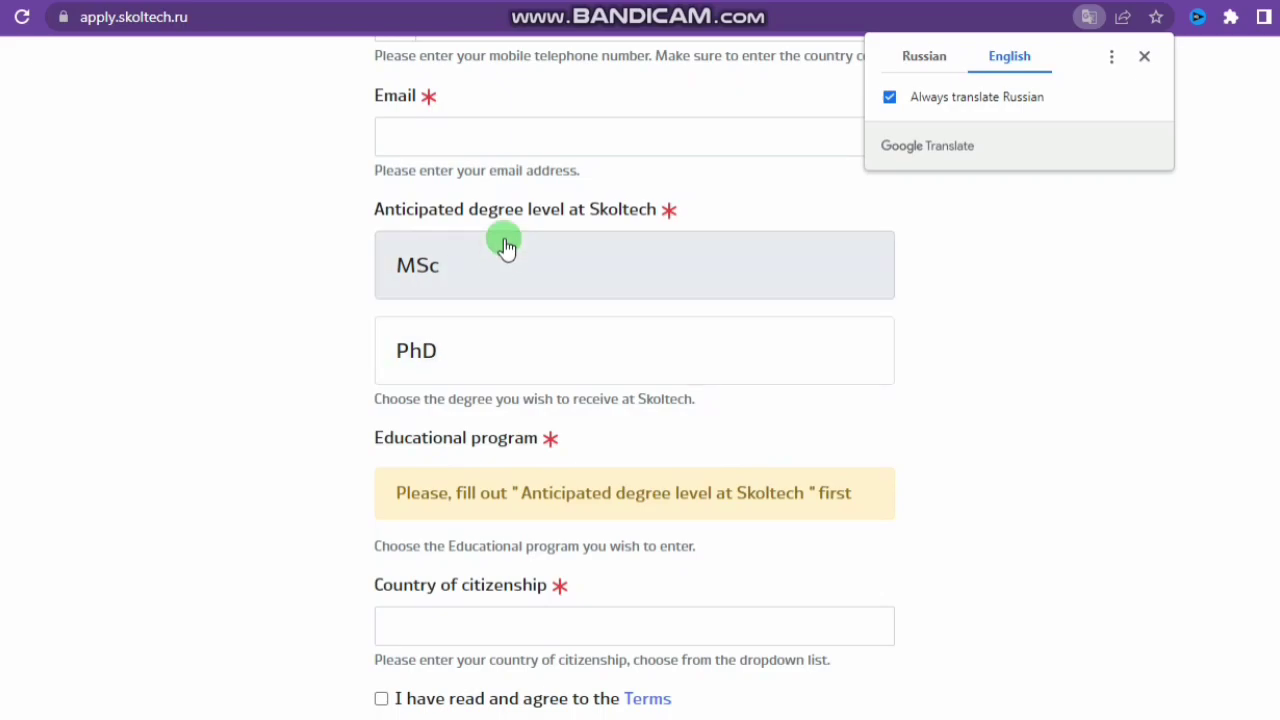
scroll(505, 375, down, 2)
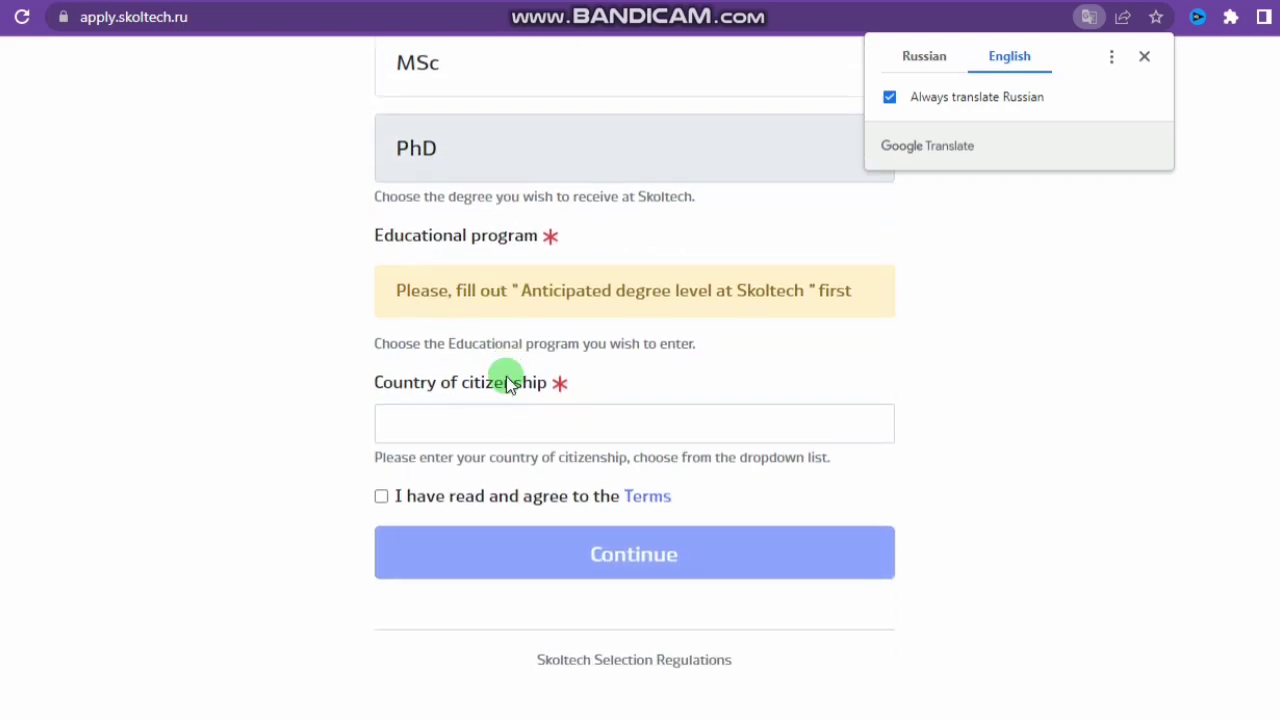
scroll(529, 248, up, 1)
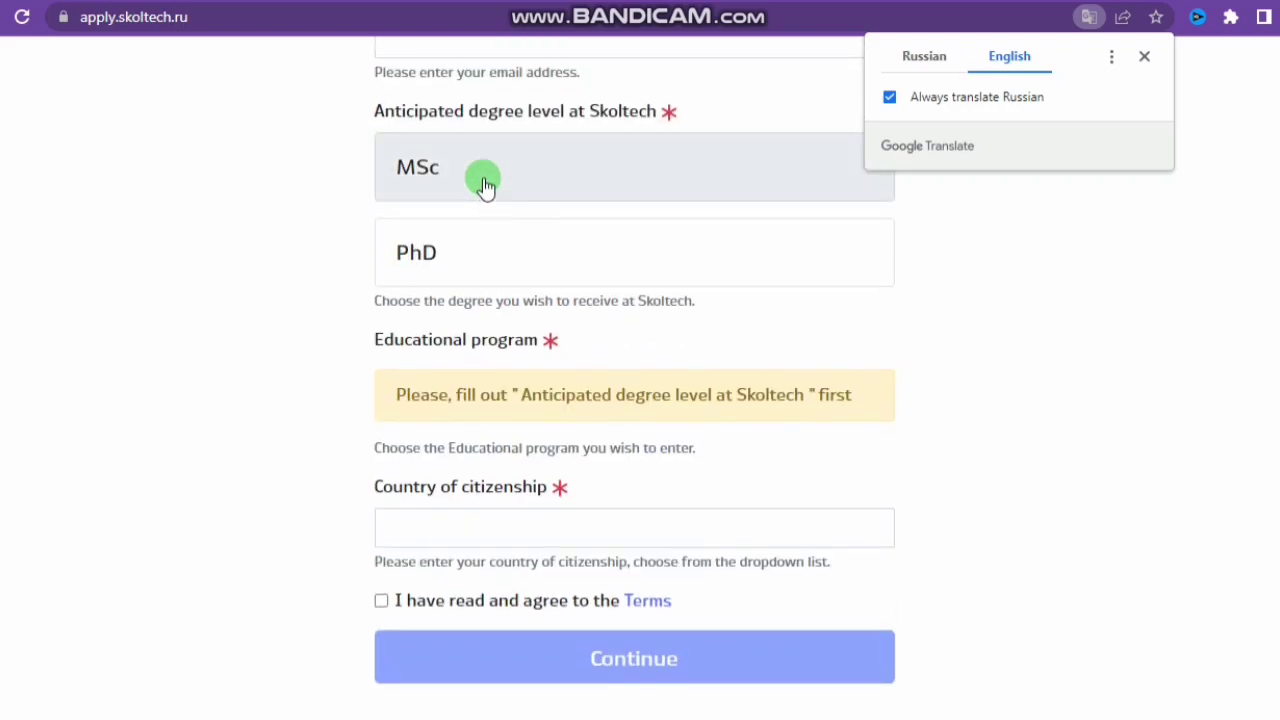
click(484, 180)
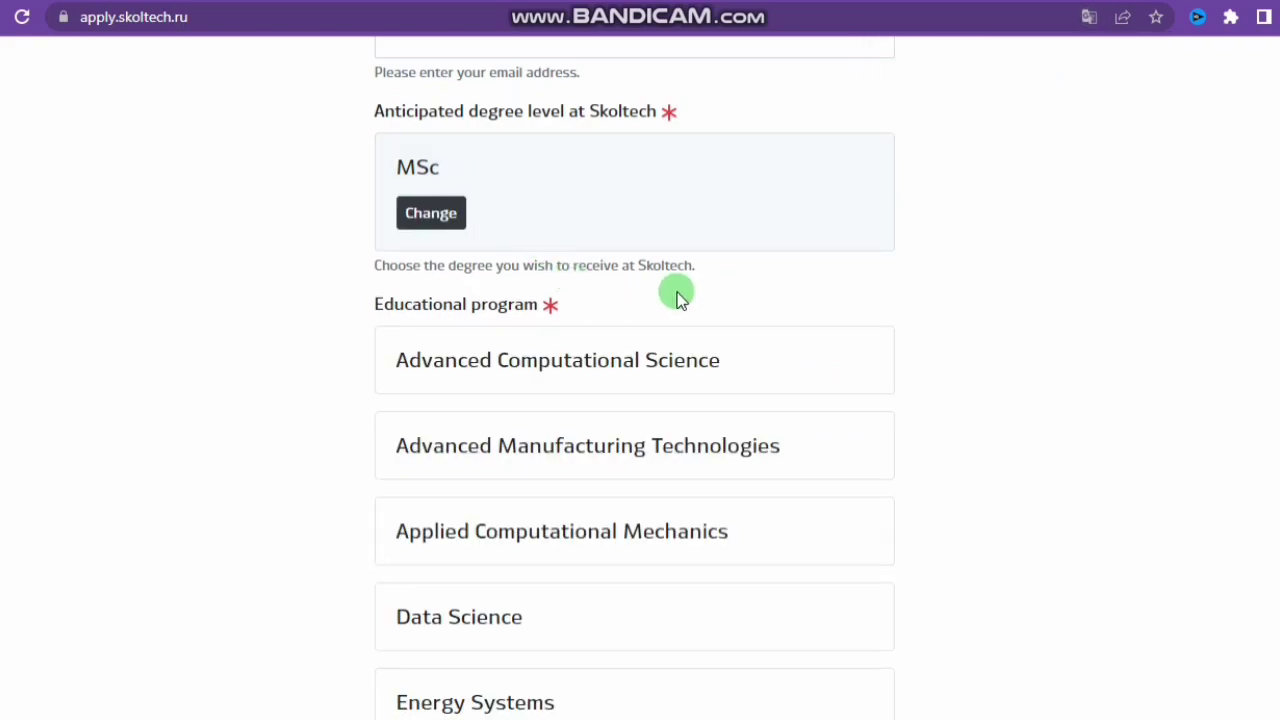
Step: Choose Mathematical and Theoretical Physics as the educational program
scroll(729, 300, down, 2)
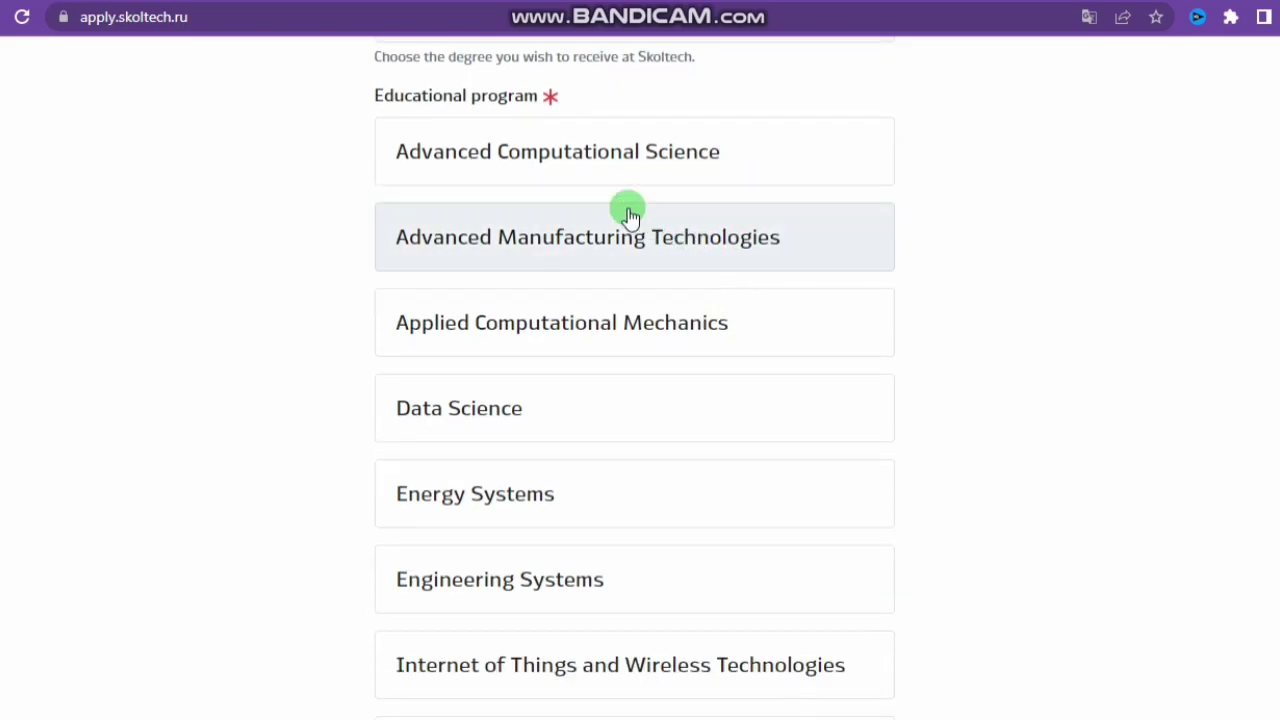
scroll(643, 563, down, 3)
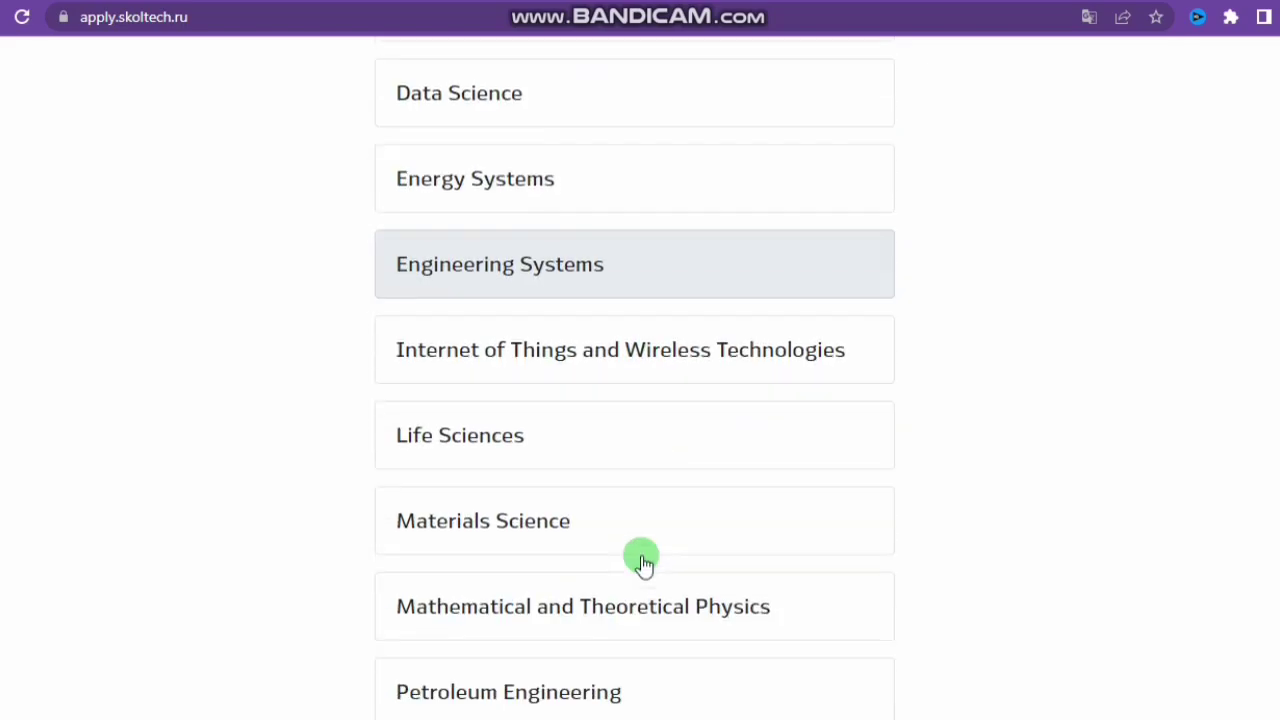
scroll(643, 563, down, 3)
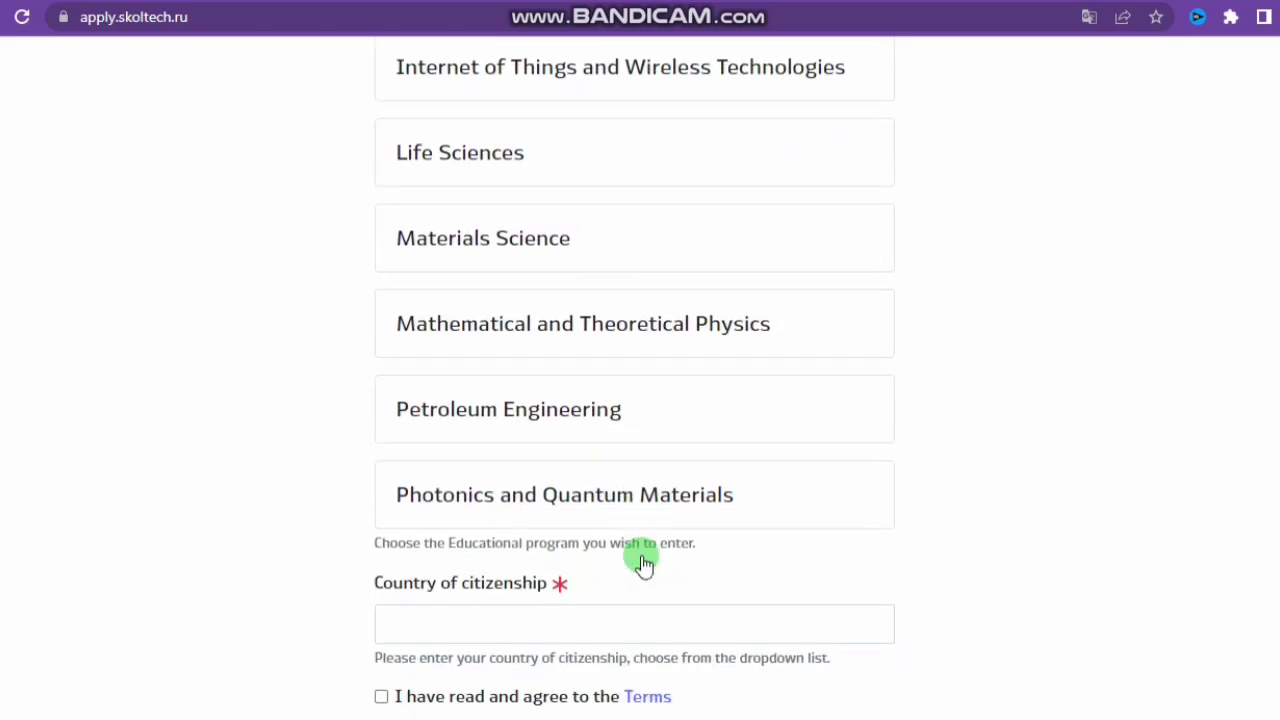
click(590, 330)
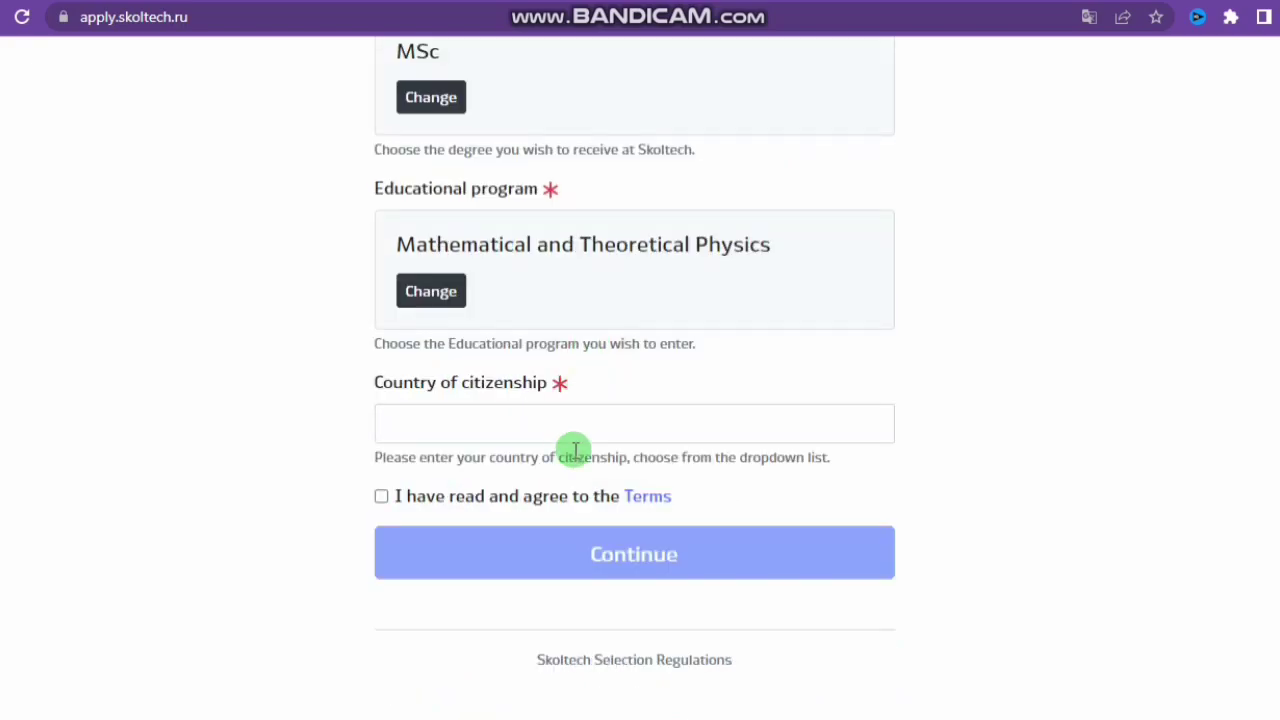
Step: Agree to the terms of the application form
click(382, 497)
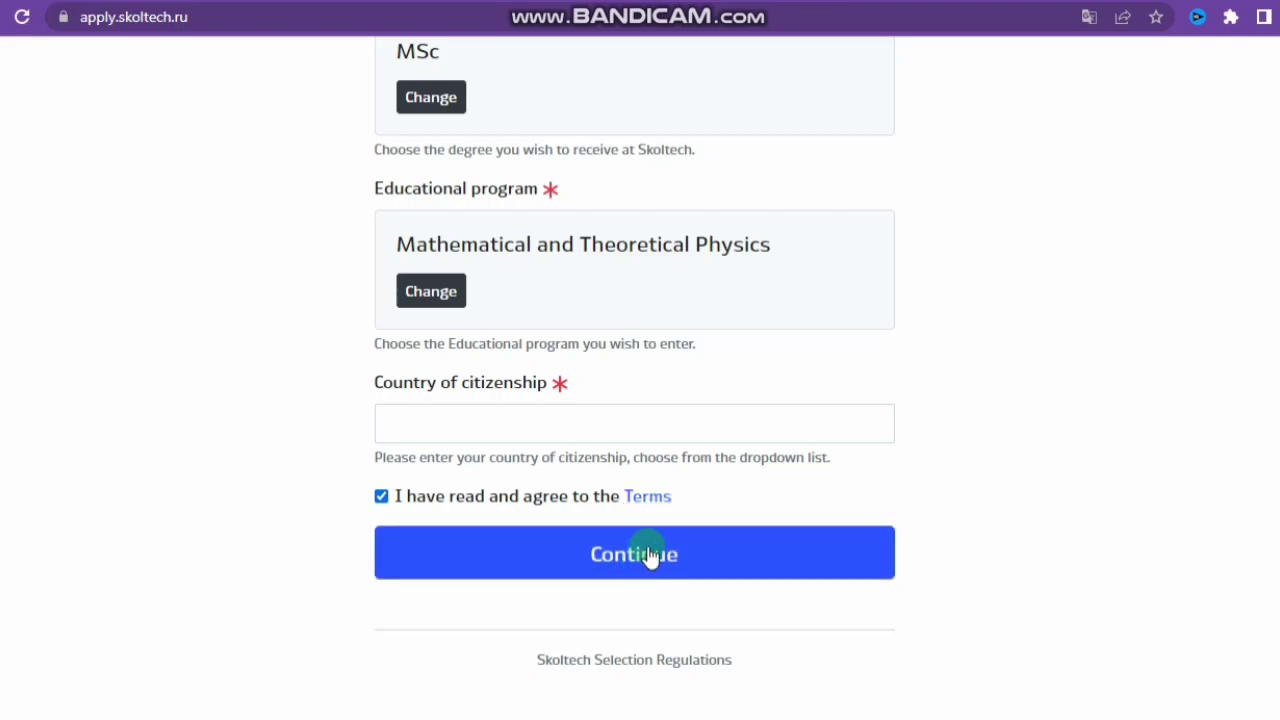
scroll(1028, 230, up, 8)
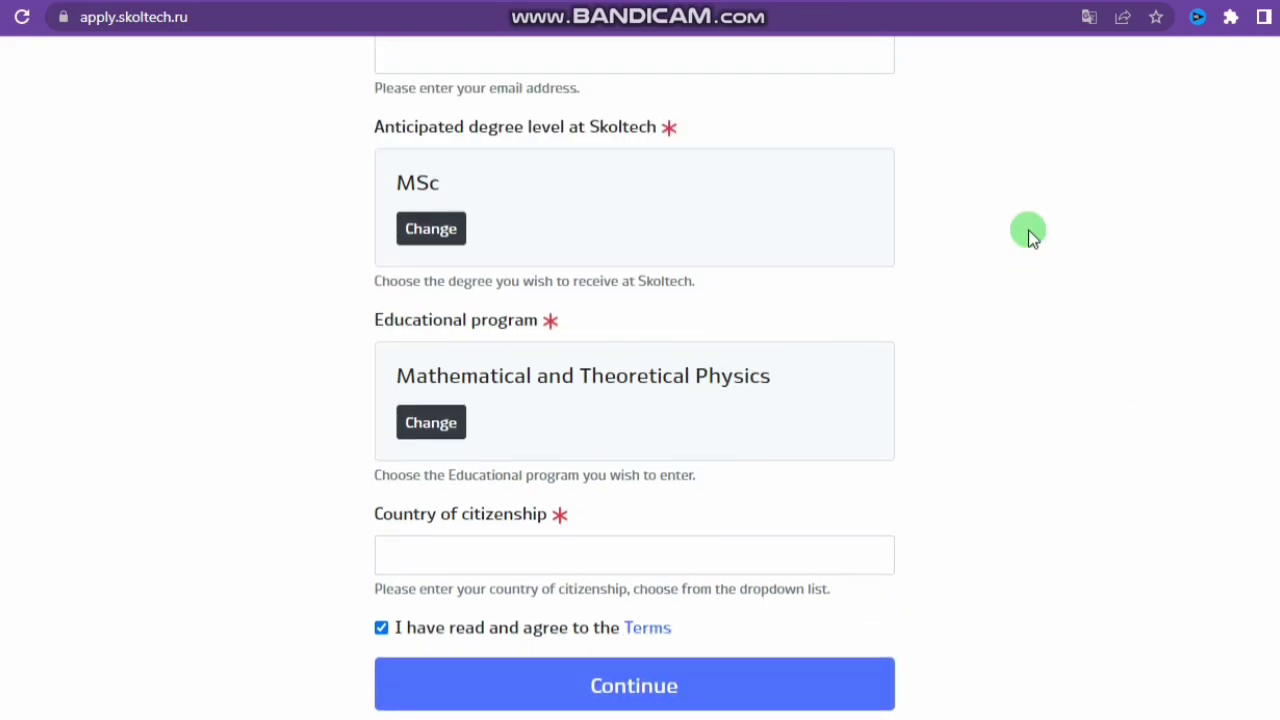
scroll(1028, 230, up, 3)
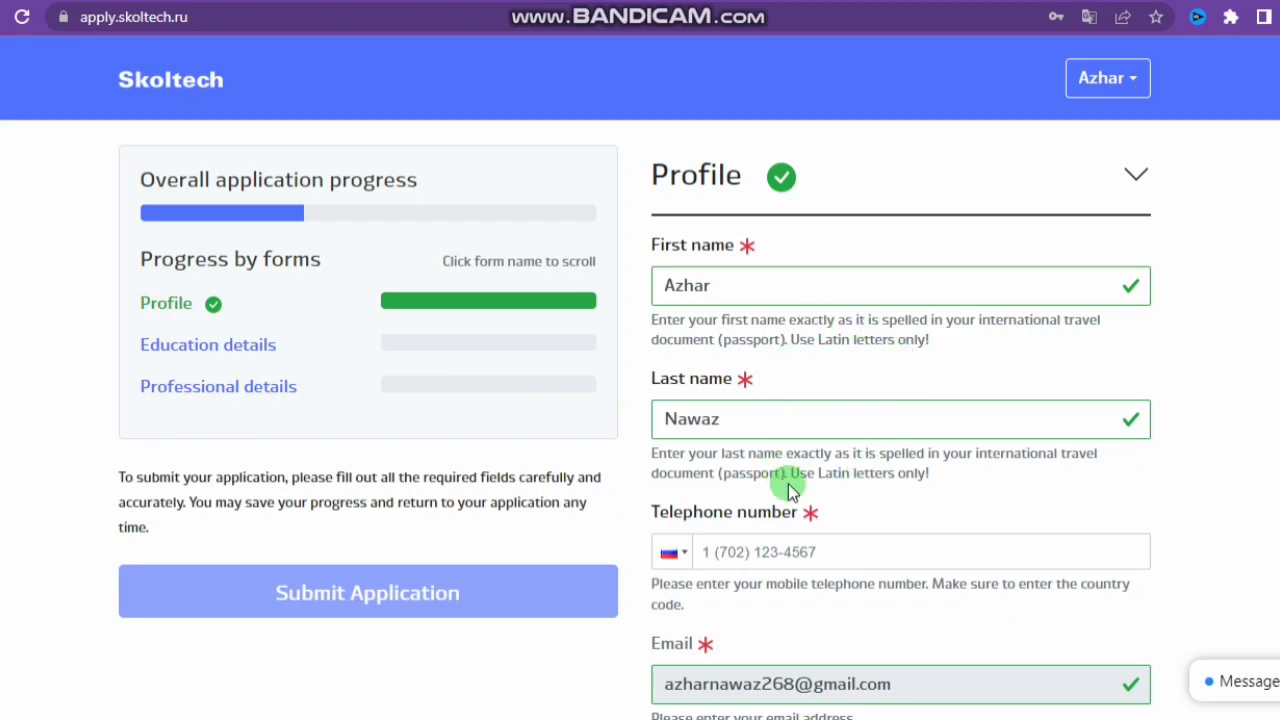
Step: Reopen the educational program choice in the Profile section to change the Materials Science selection
scroll(786, 486, down, 2)
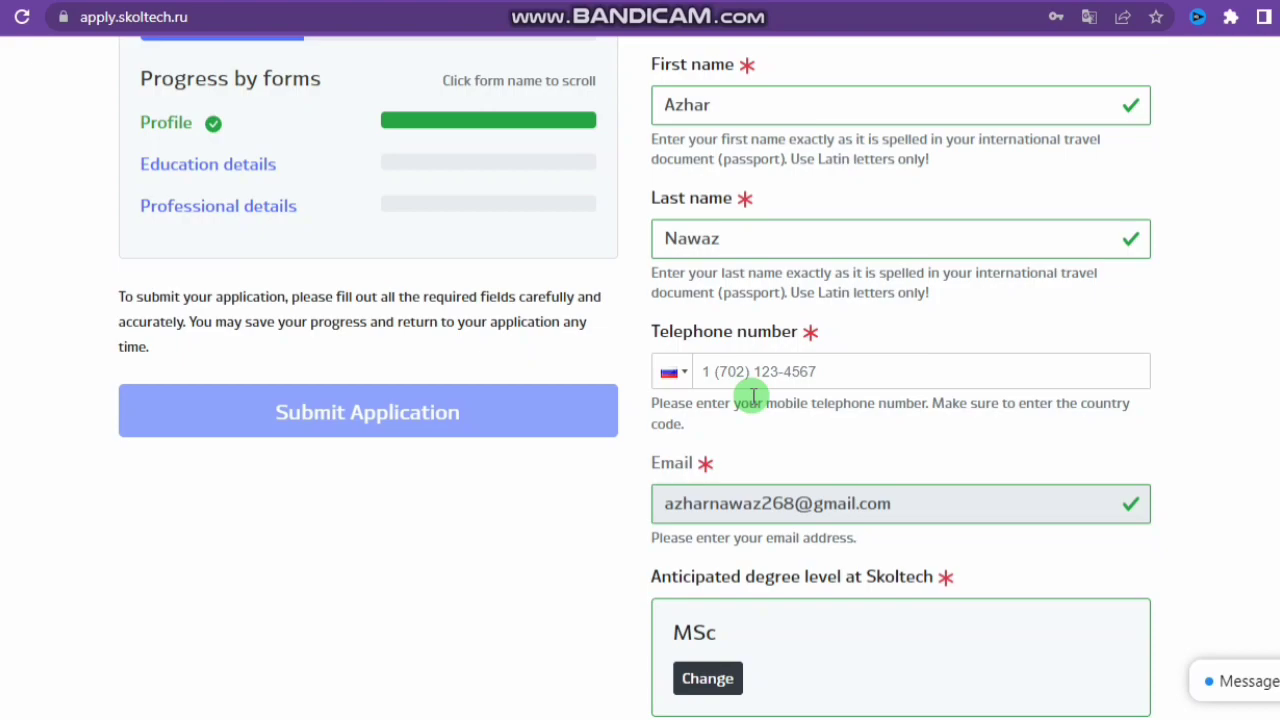
scroll(751, 397, down, 3)
scroll(753, 396, down, 1)
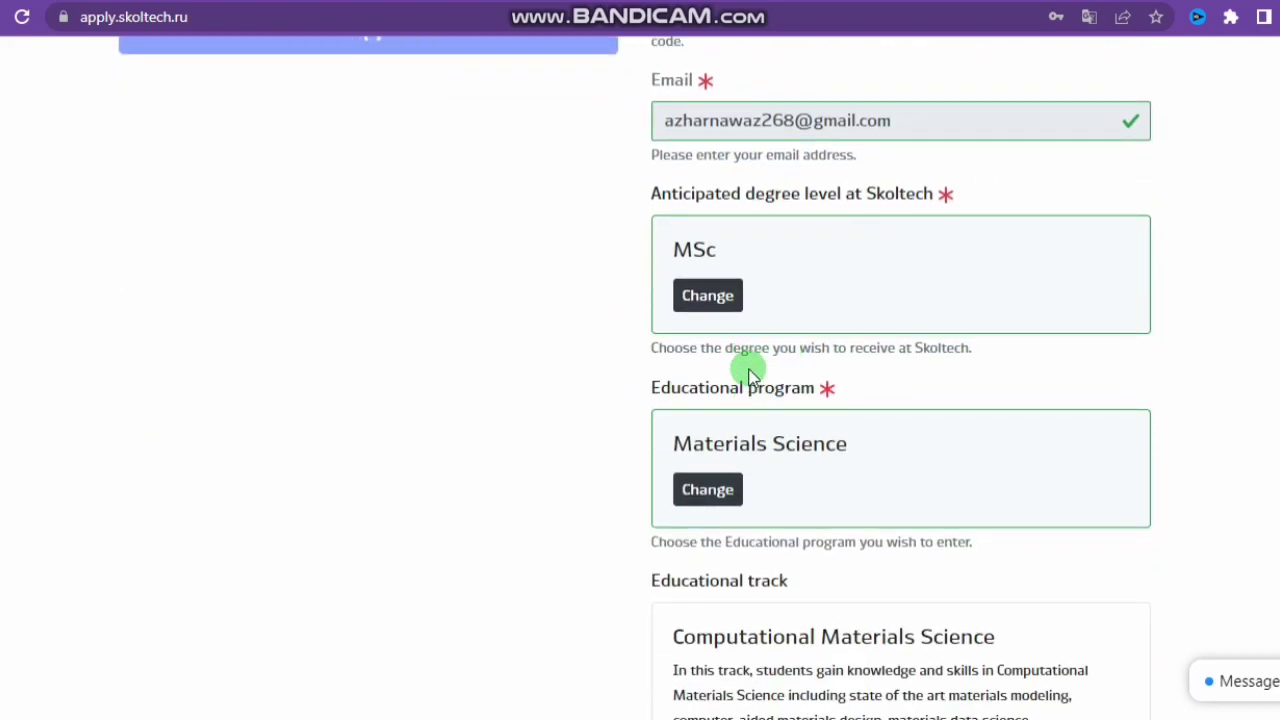
scroll(750, 372, down, 1)
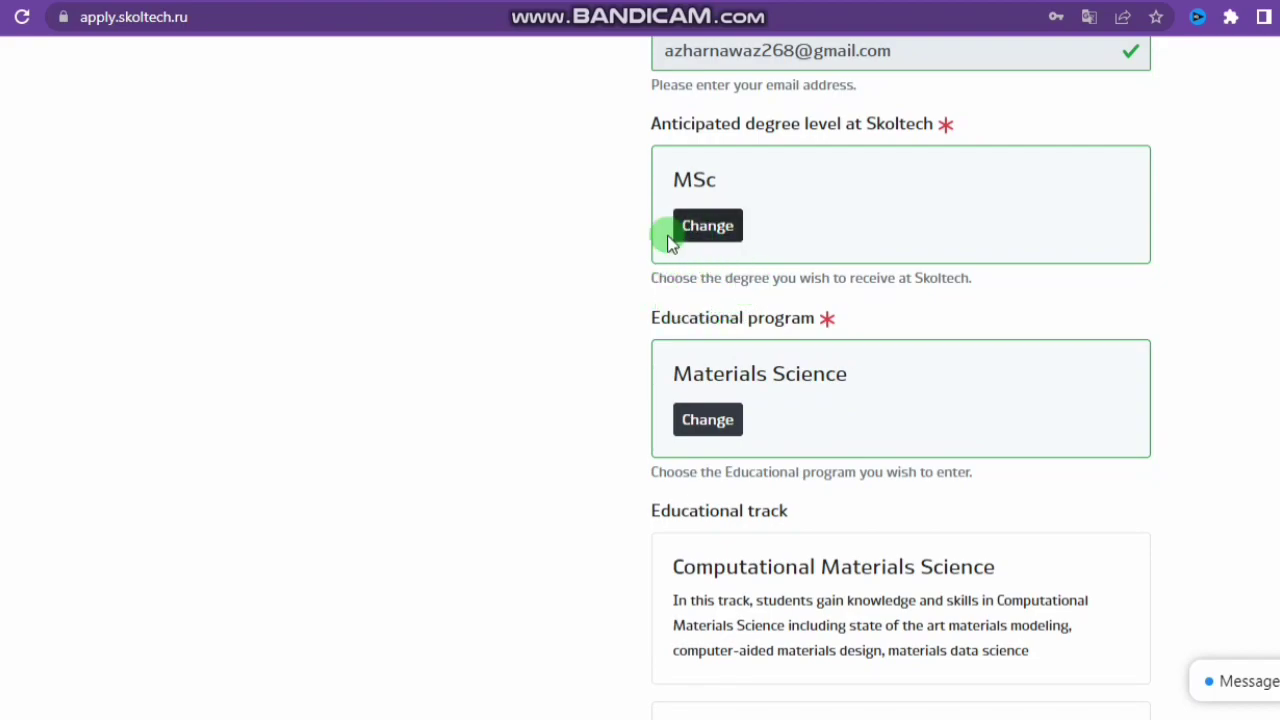
scroll(723, 340, down, 2)
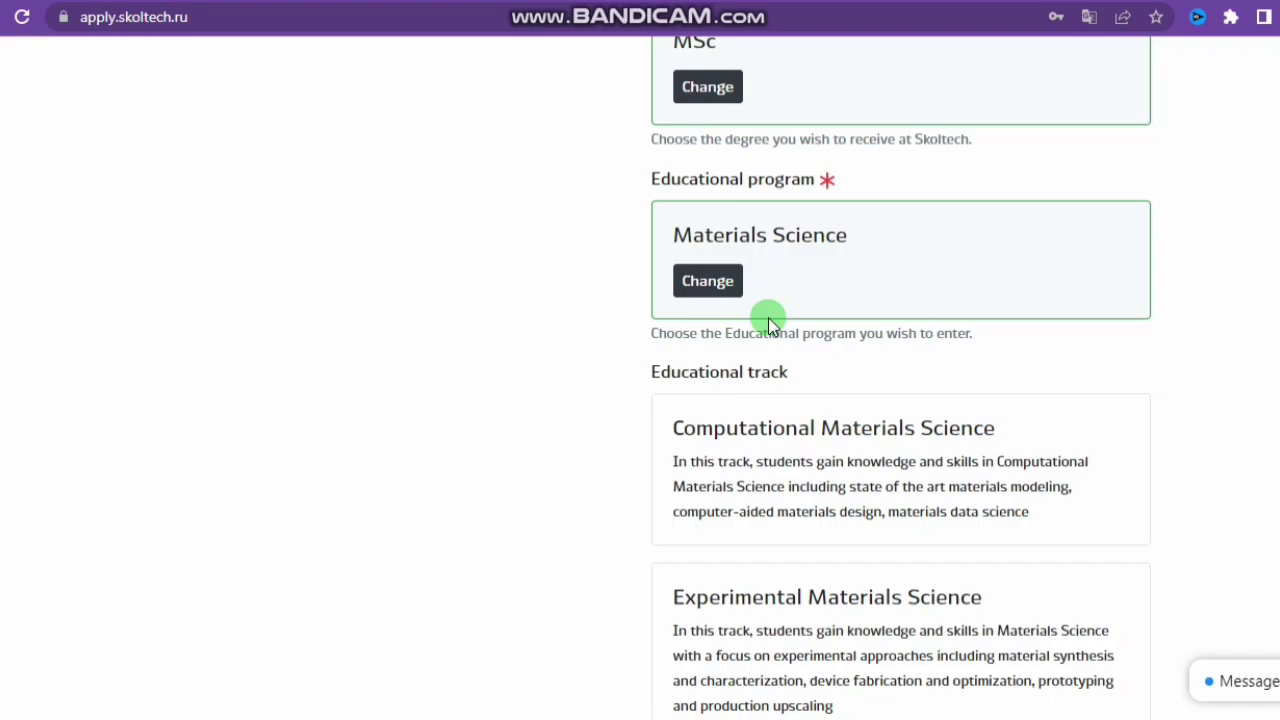
click(710, 284)
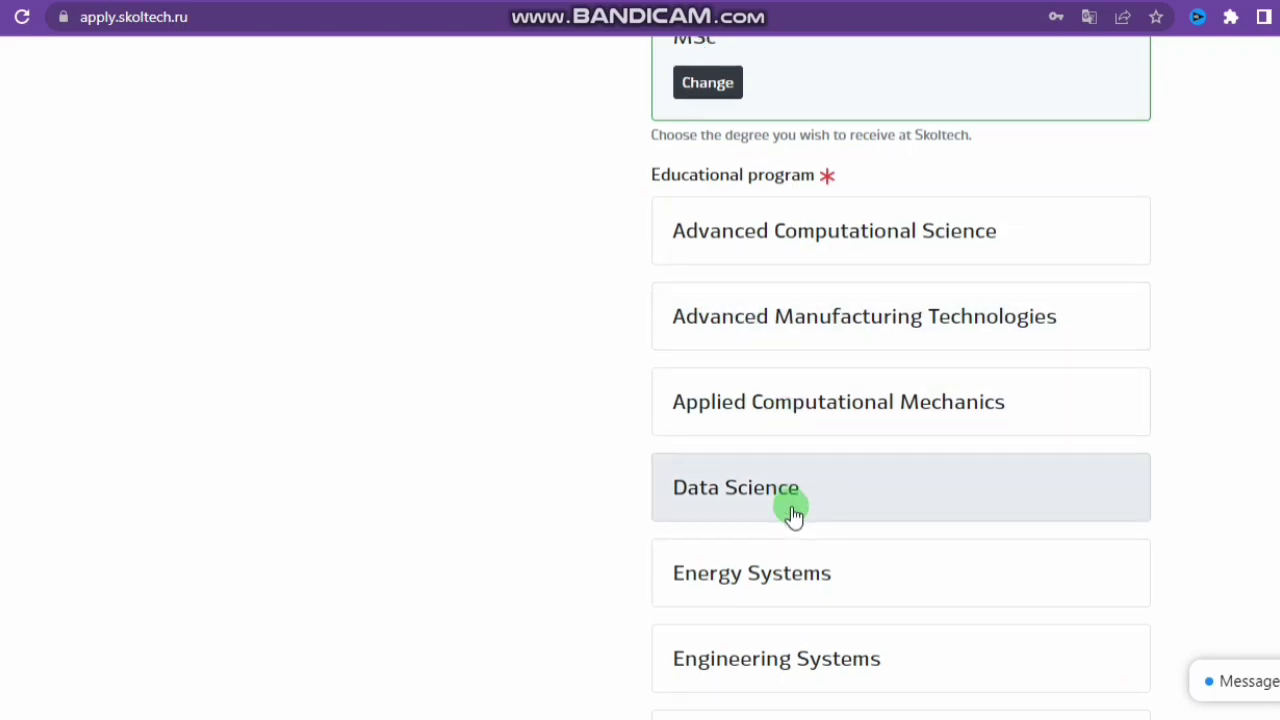
Step: Choose Social Media and Internet as the answer to how you first heard about Skoltech
scroll(792, 513, down, 7)
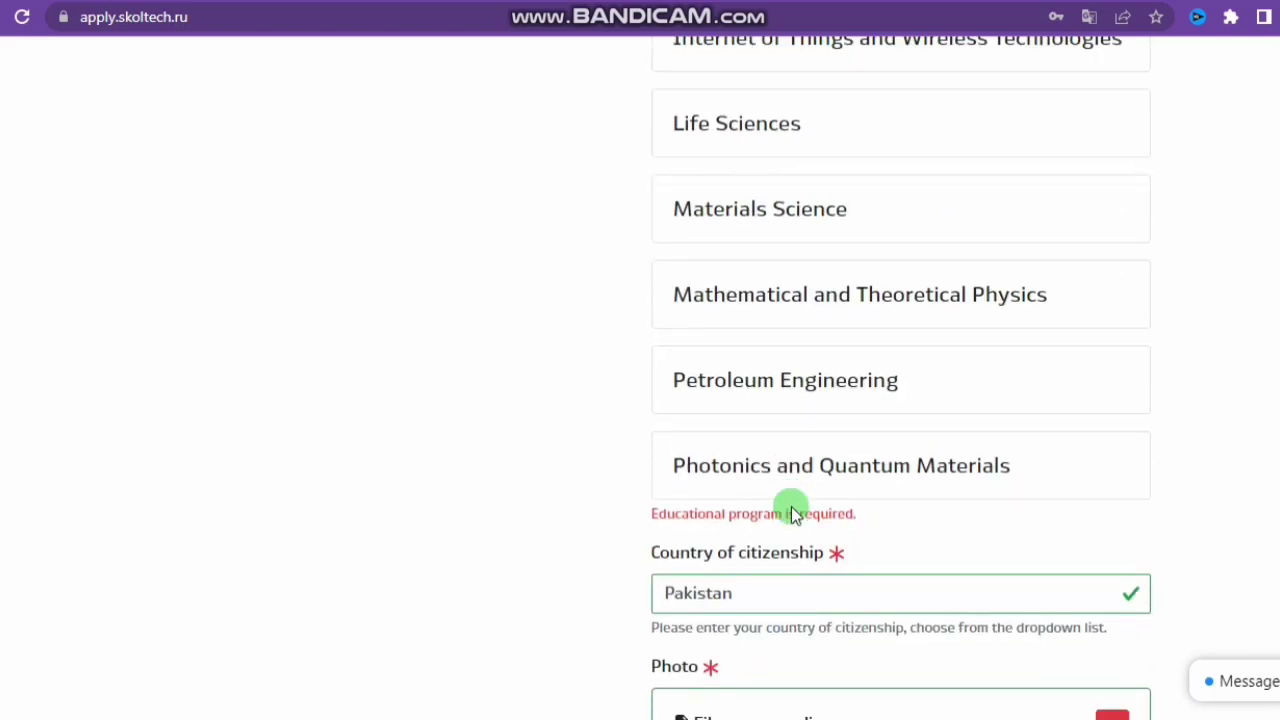
scroll(792, 513, down, 2)
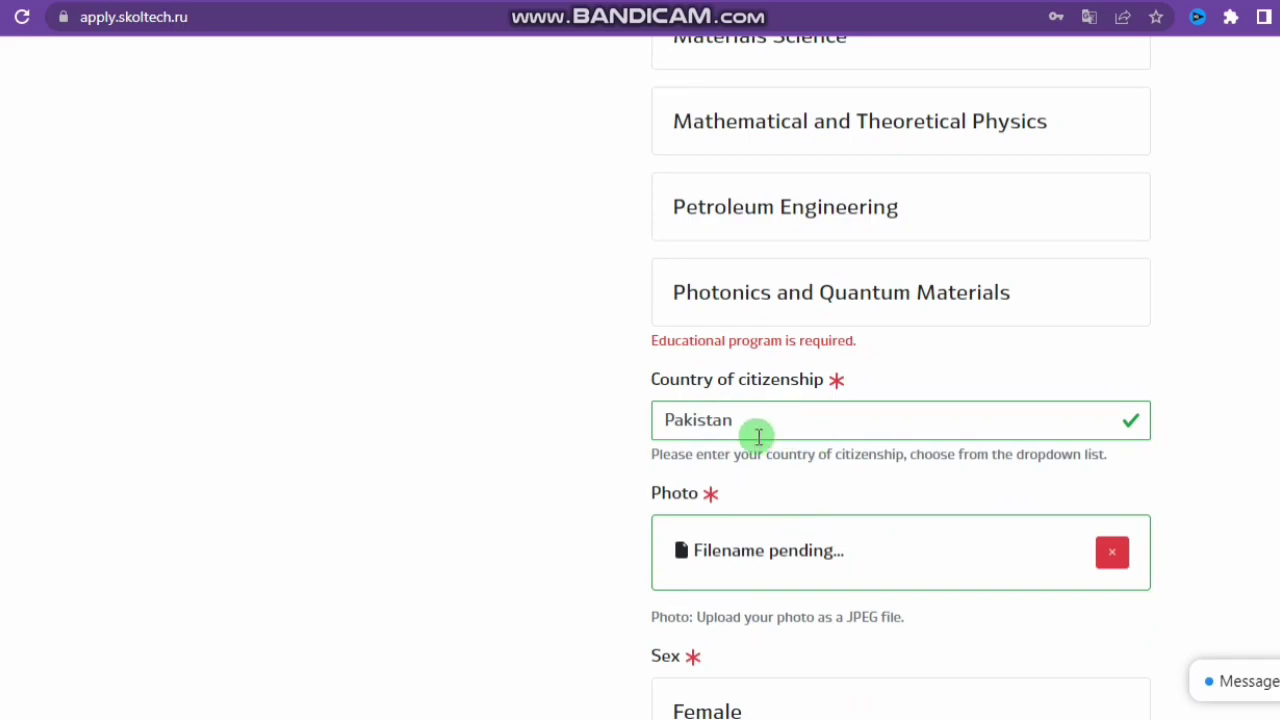
scroll(800, 478, down, 2)
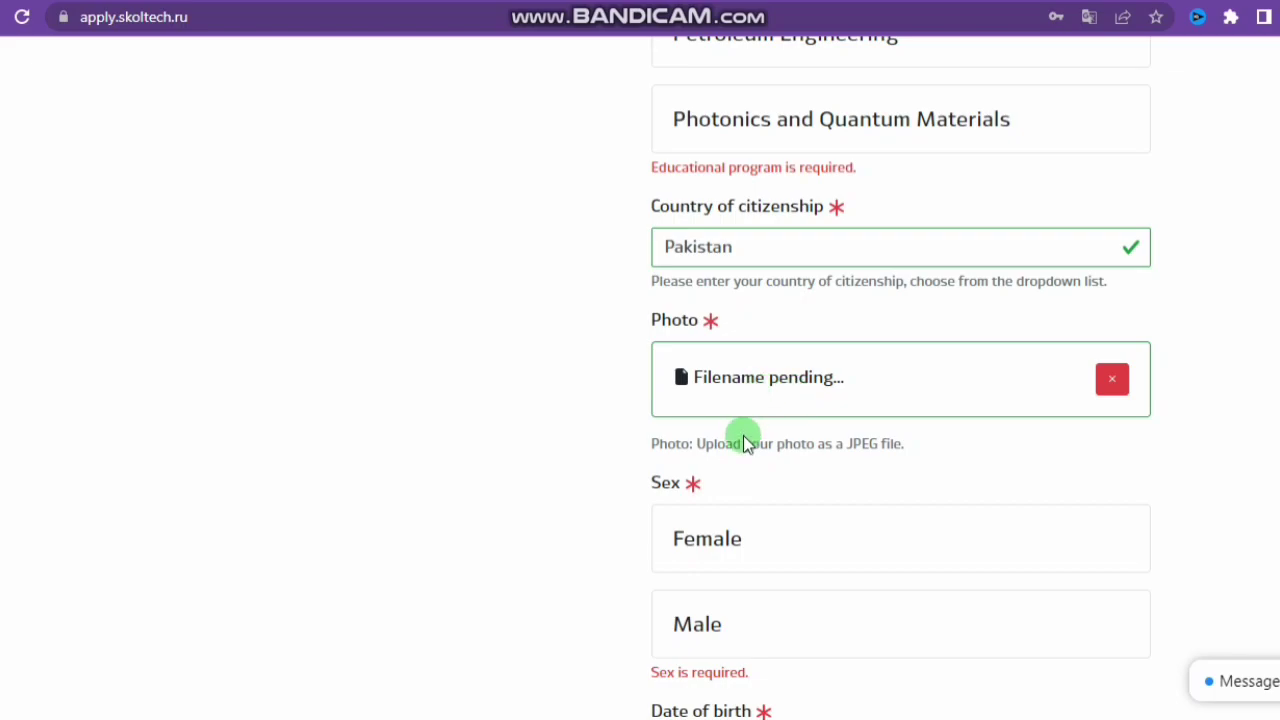
scroll(744, 472, down, 1)
scroll(744, 476, down, 2)
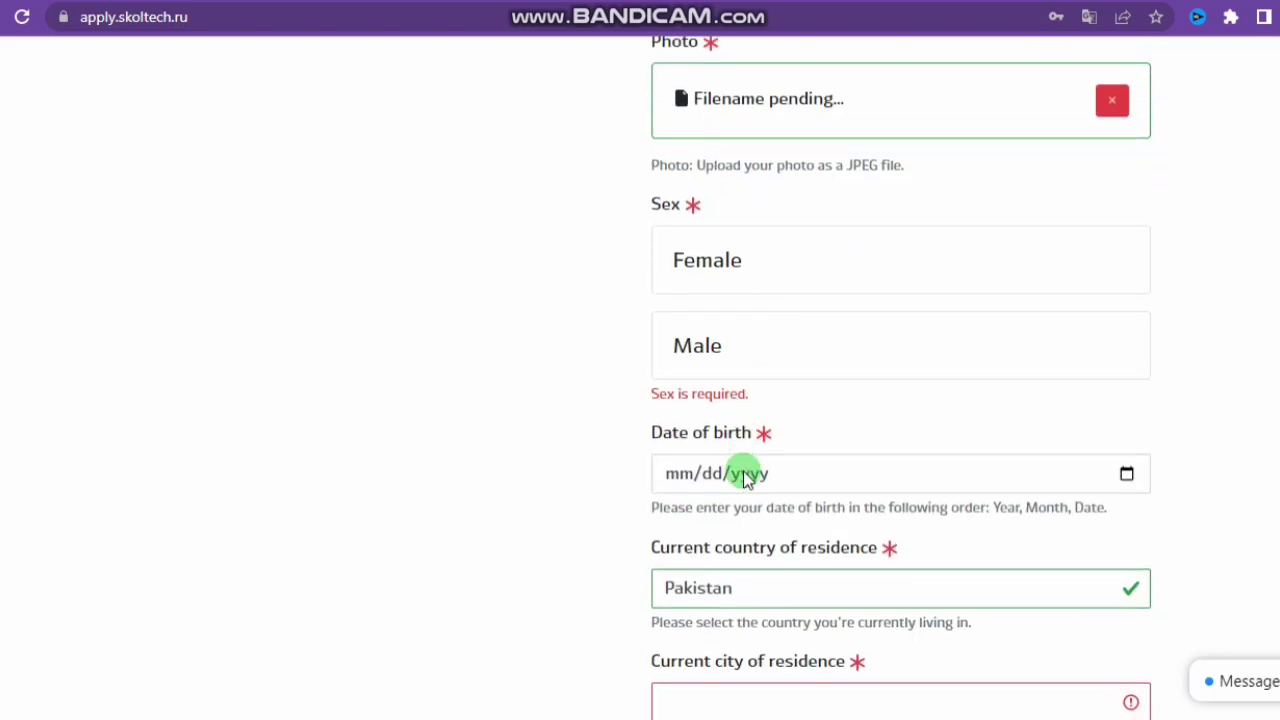
scroll(744, 476, down, 3)
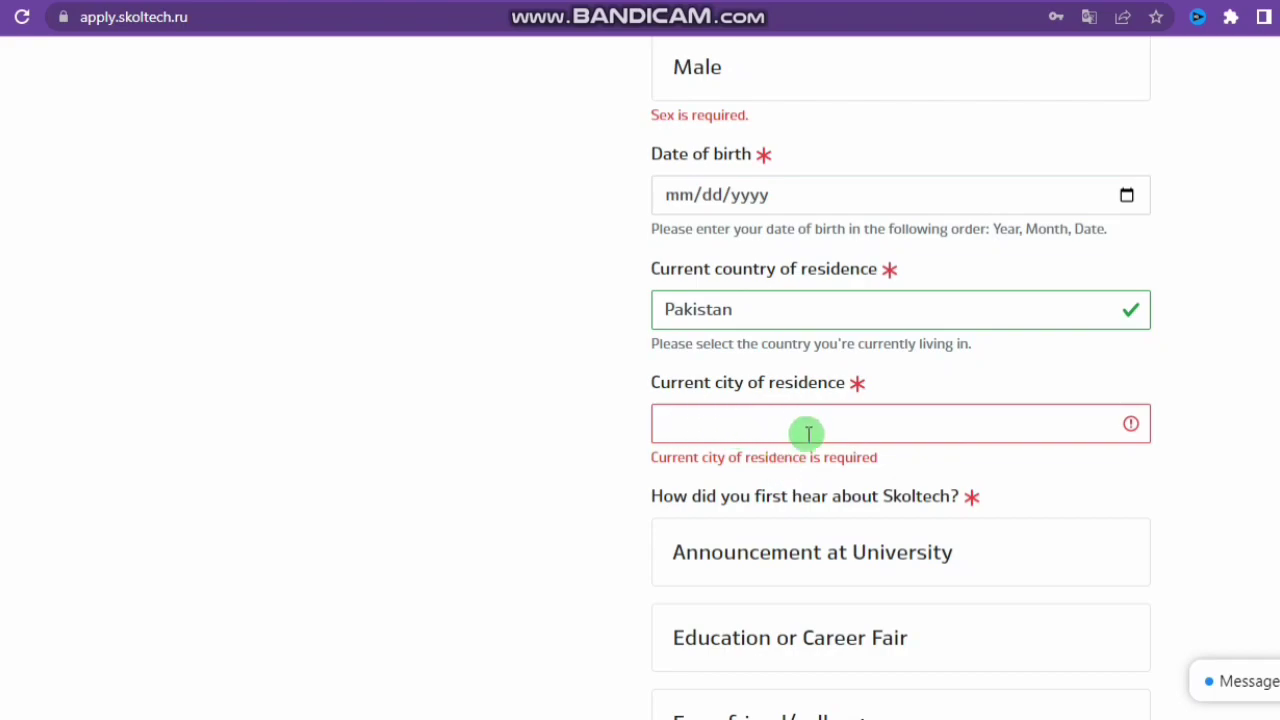
scroll(808, 503, down, 3)
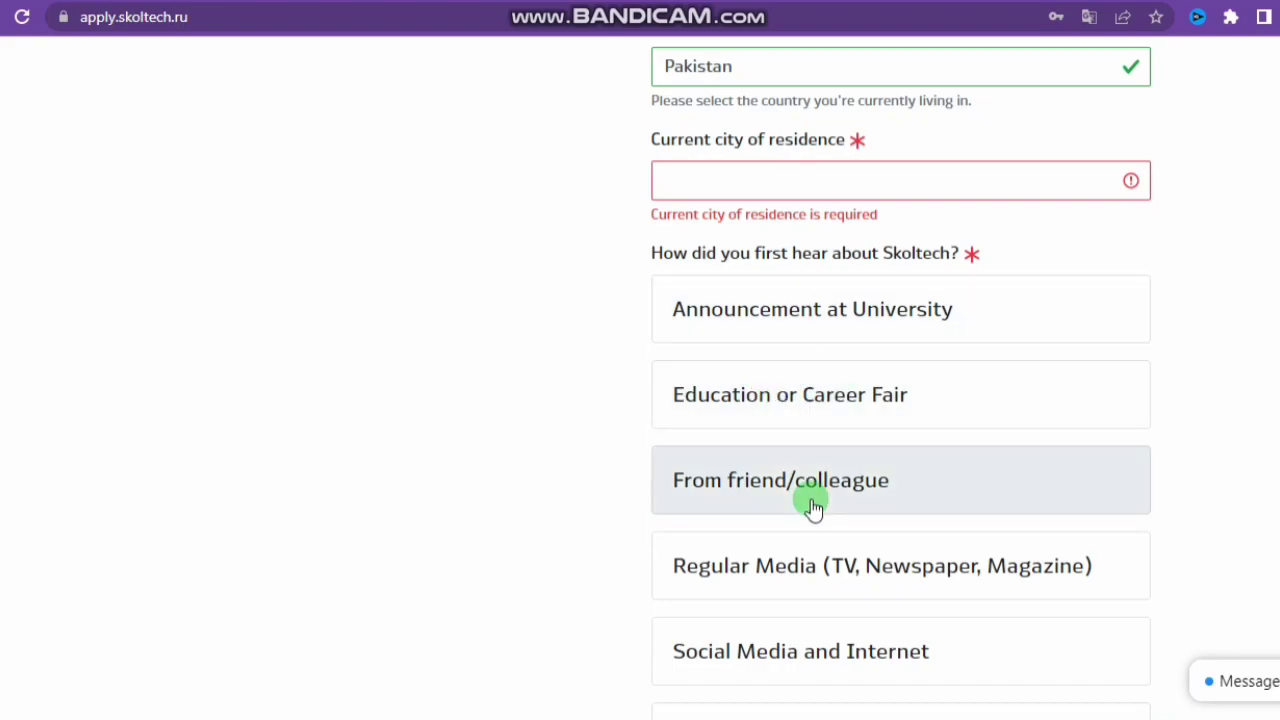
scroll(812, 507, down, 2)
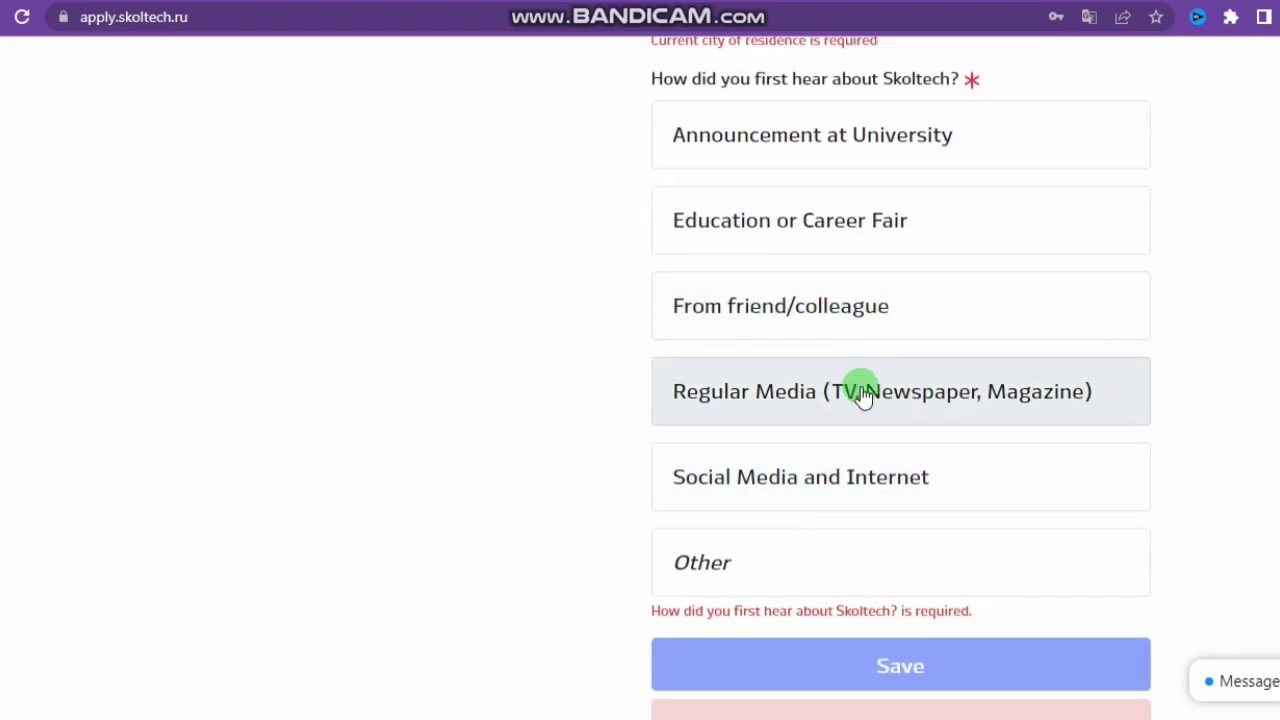
click(758, 478)
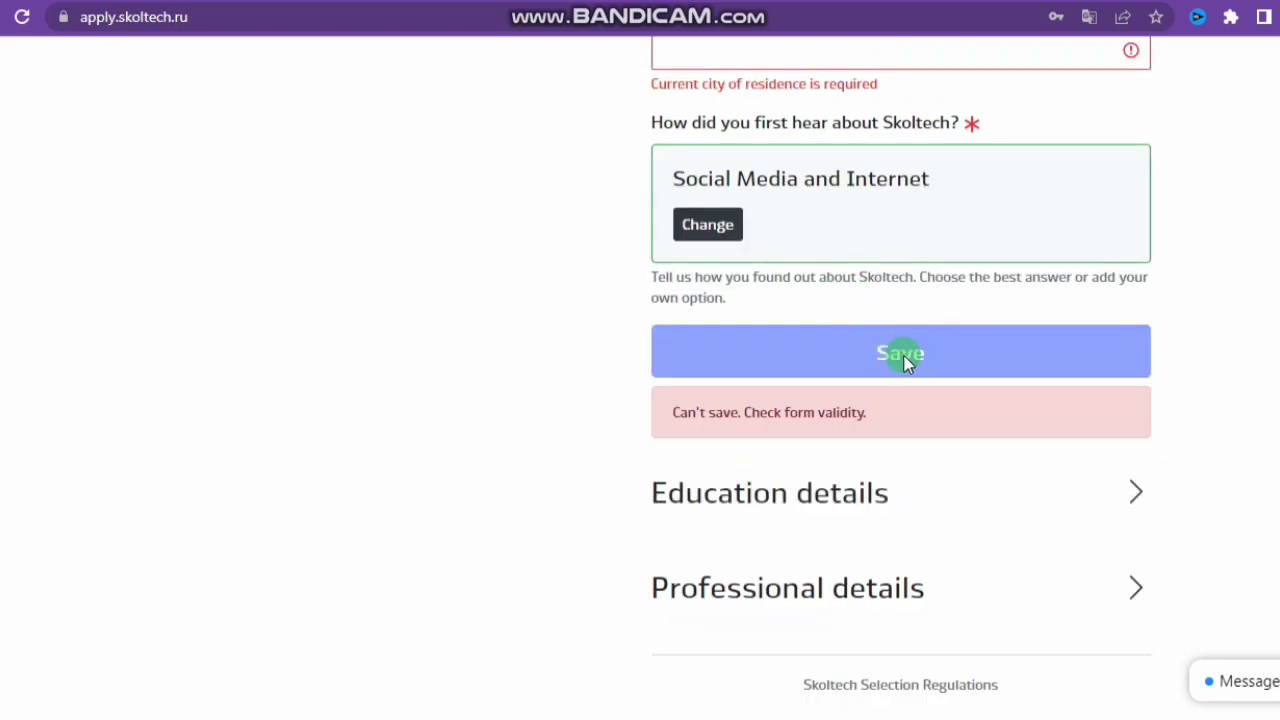
Step: Expand the Education details section and choose Bachelor's degree as the type of degree earned or expected
click(892, 492)
scroll(939, 525, down, 3)
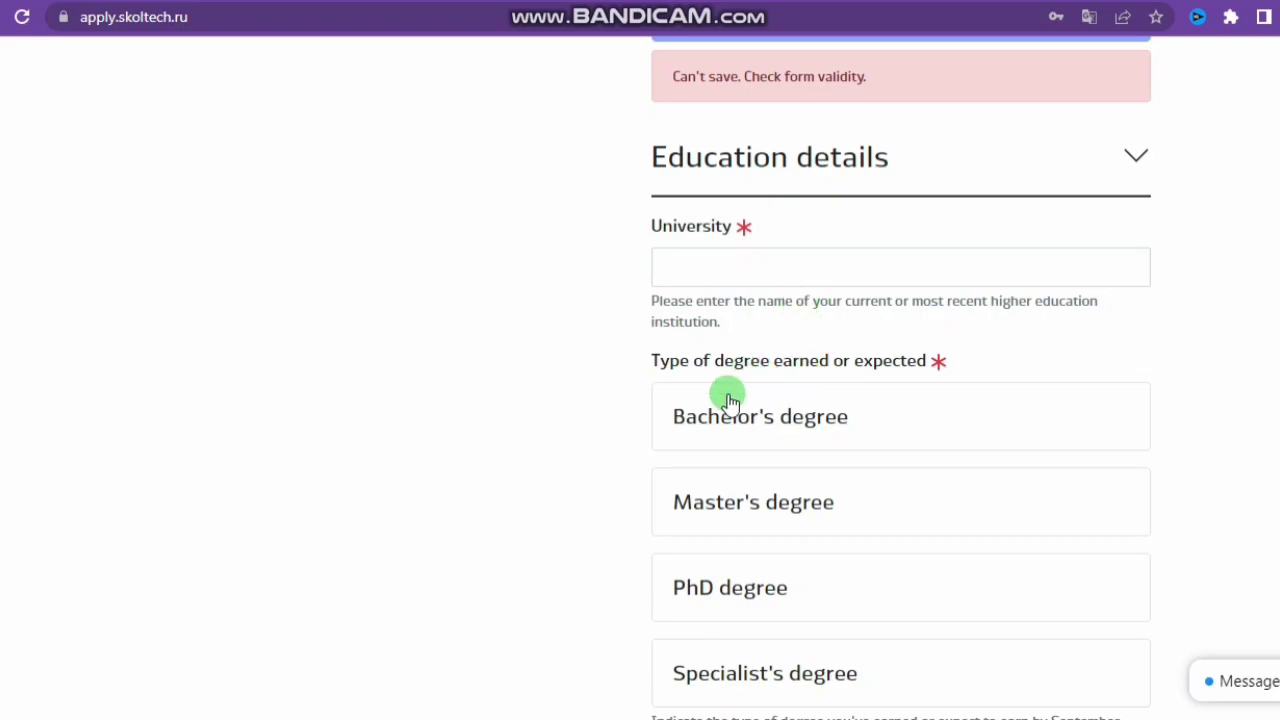
scroll(765, 438, down, 3)
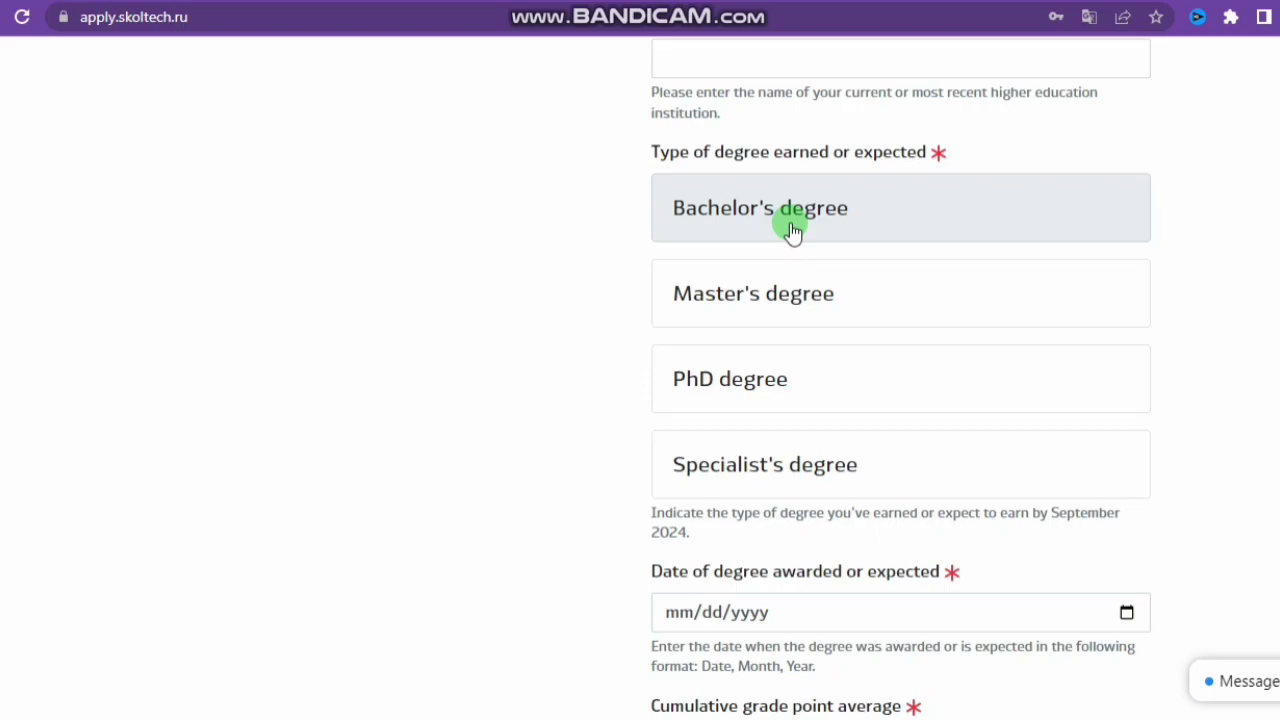
click(835, 220)
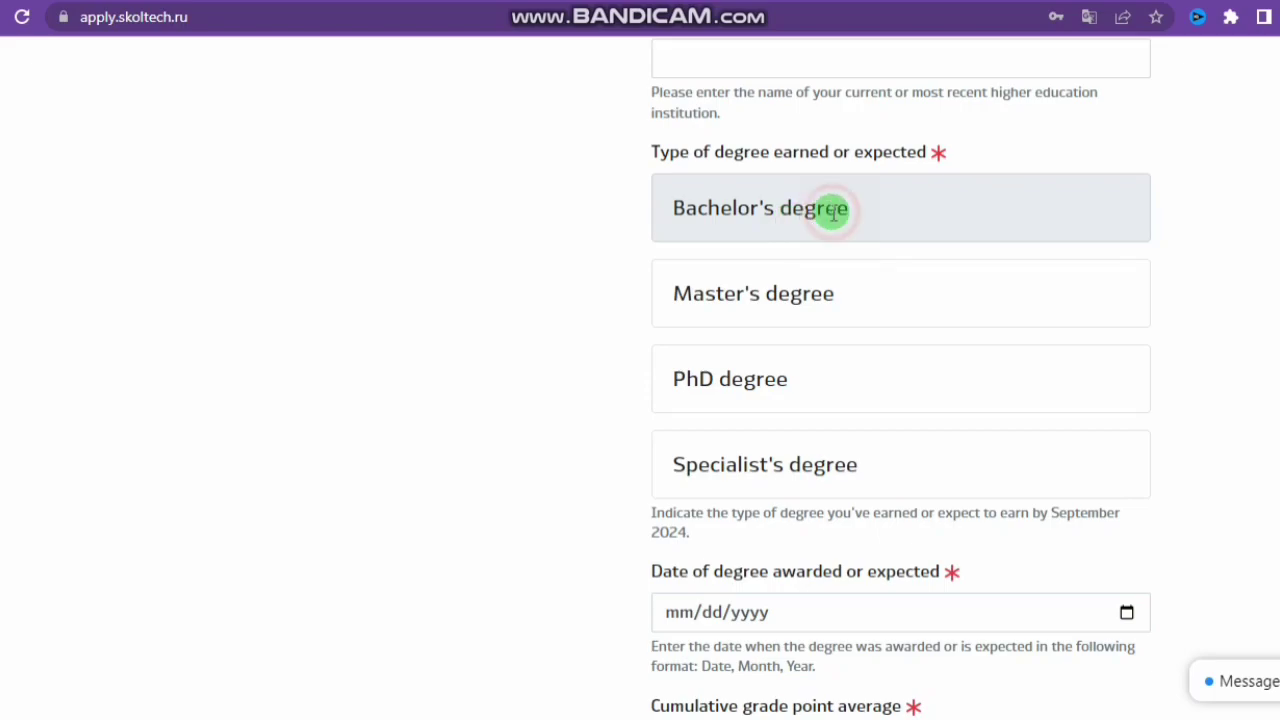
Step: Expand the Professional details section and choose Advanced as the English level
scroll(737, 368, down, 2)
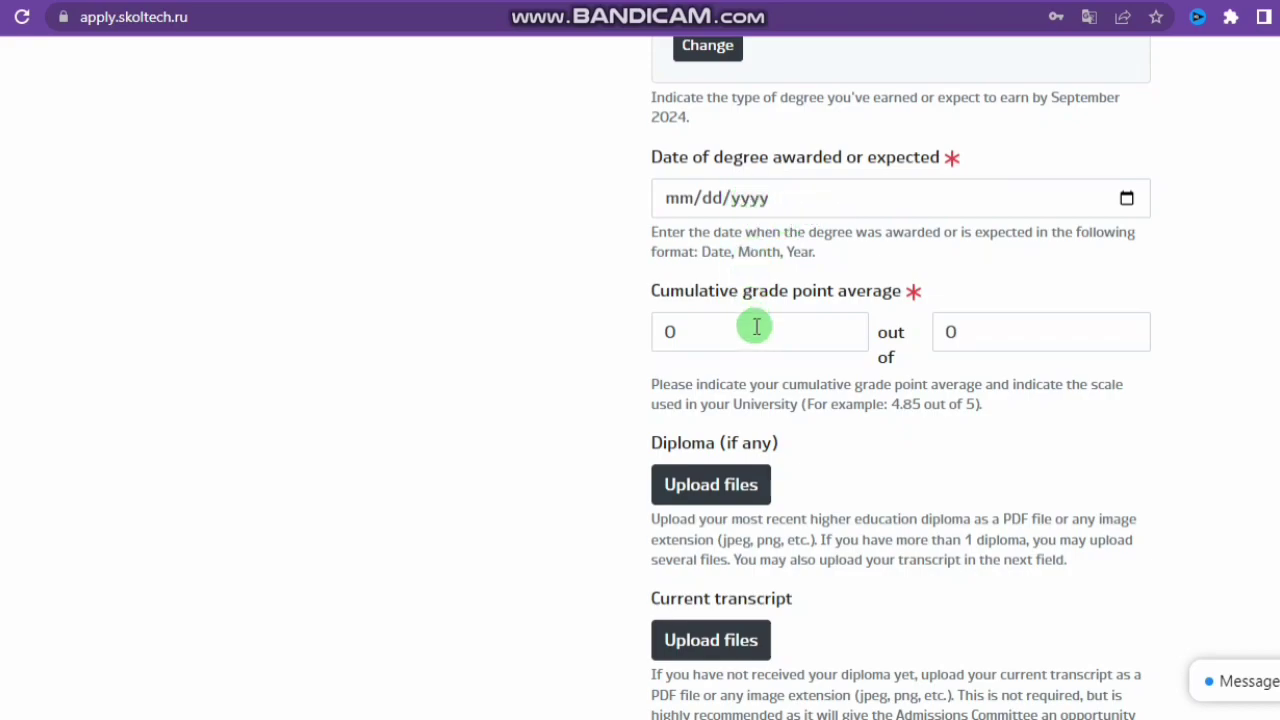
scroll(780, 340, down, 1)
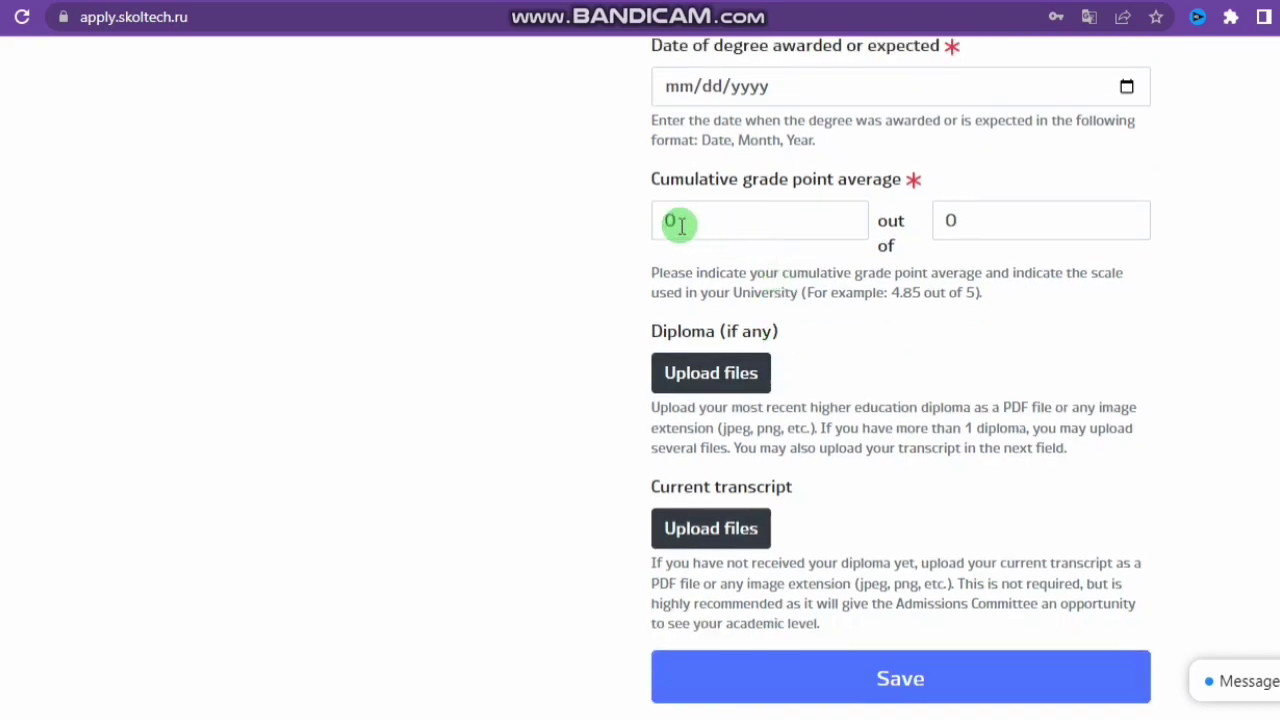
click(966, 218)
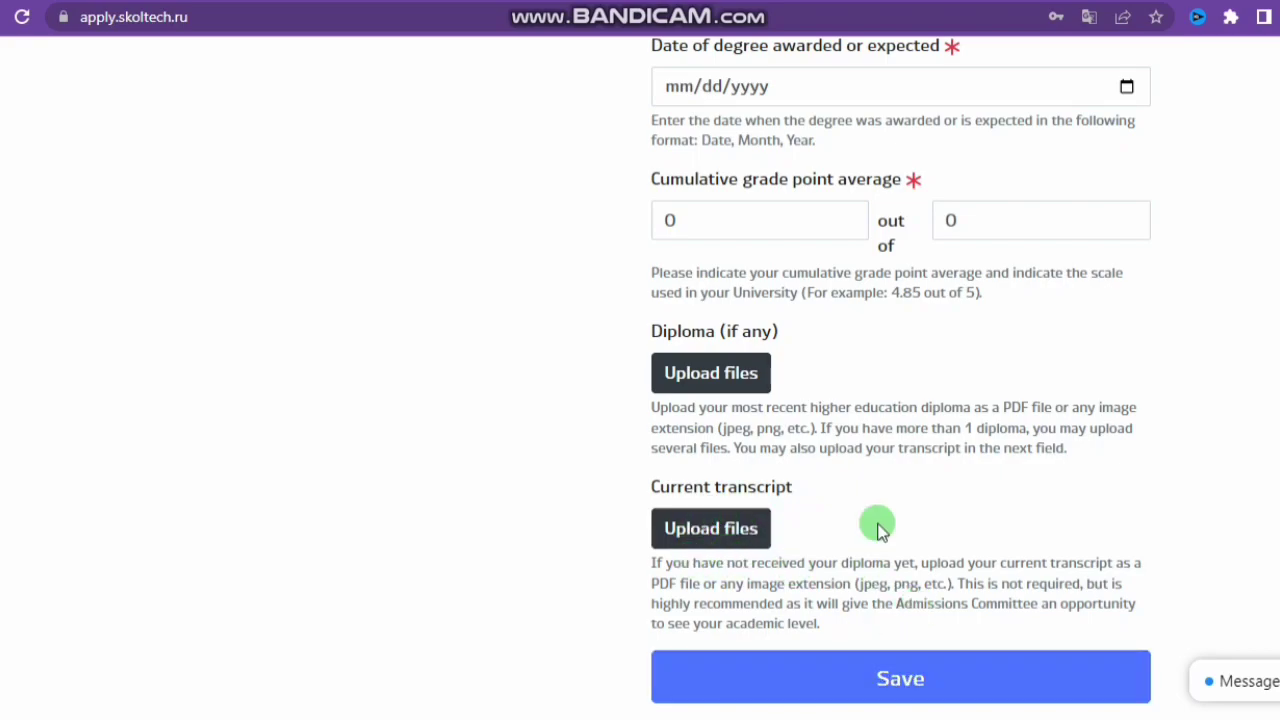
scroll(878, 530, down, 2)
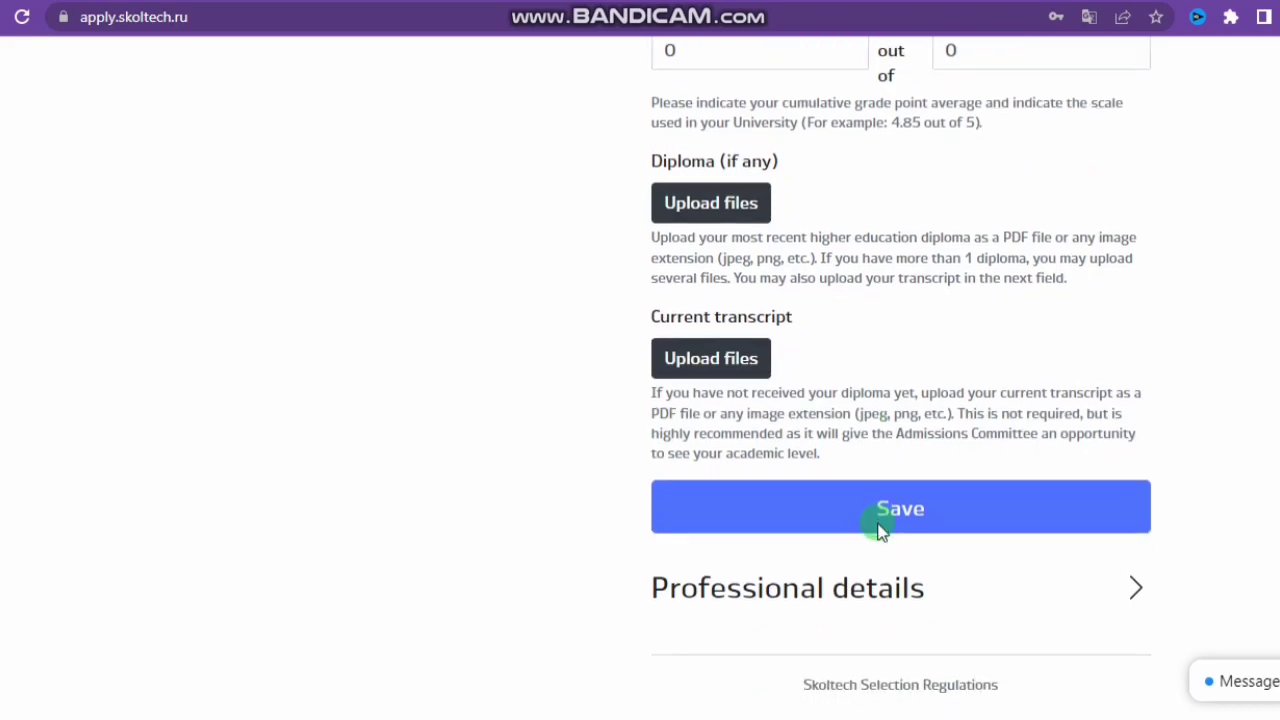
click(847, 595)
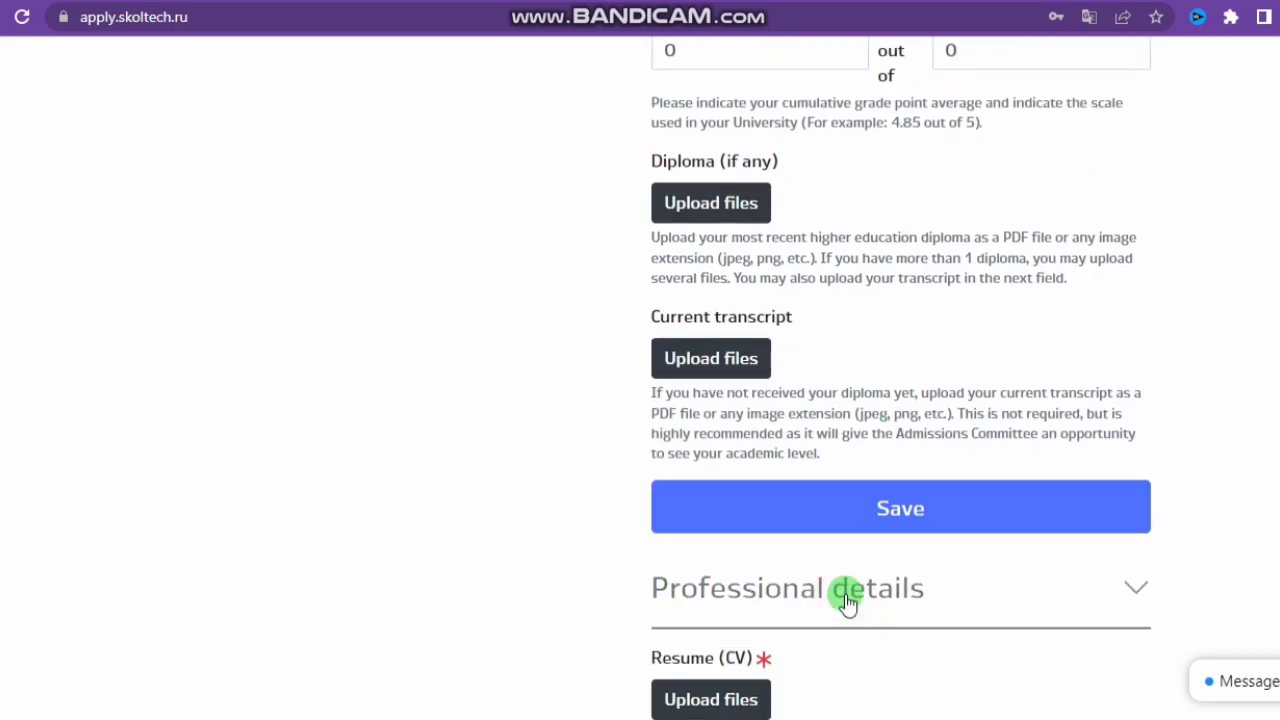
scroll(905, 622, down, 3)
scroll(905, 622, down, 3)
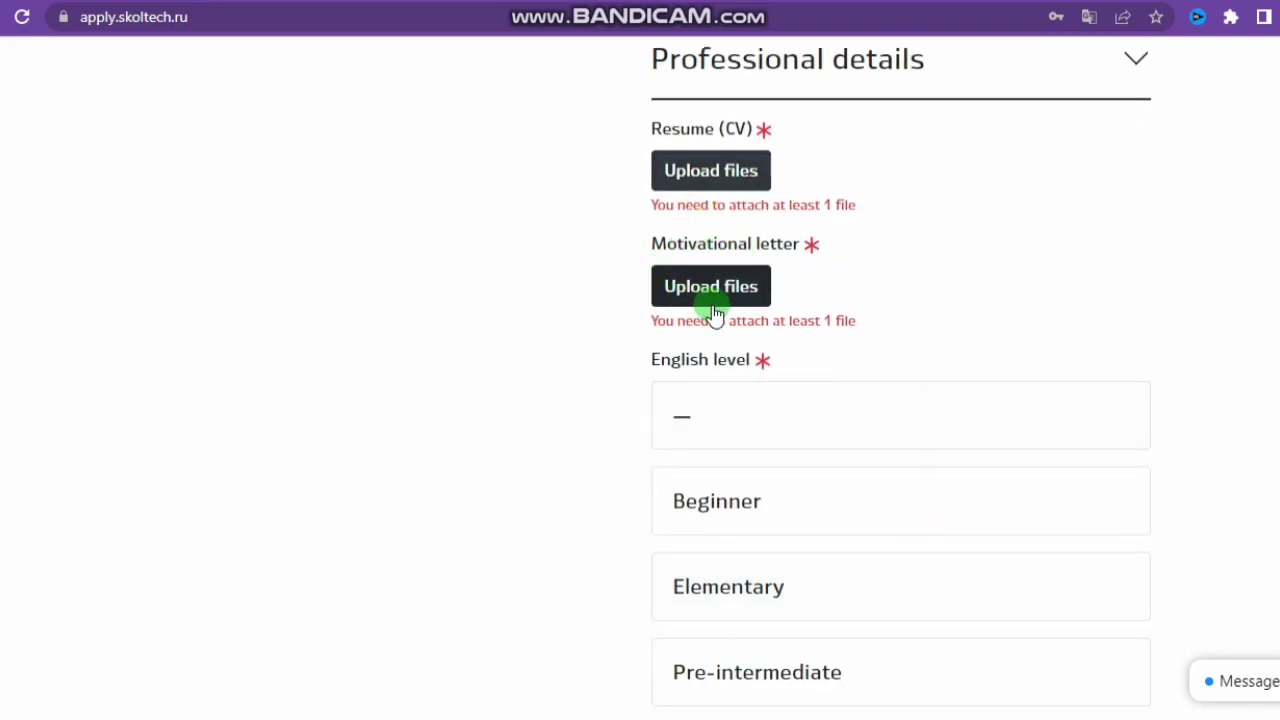
scroll(820, 322, down, 2)
scroll(820, 325, down, 1)
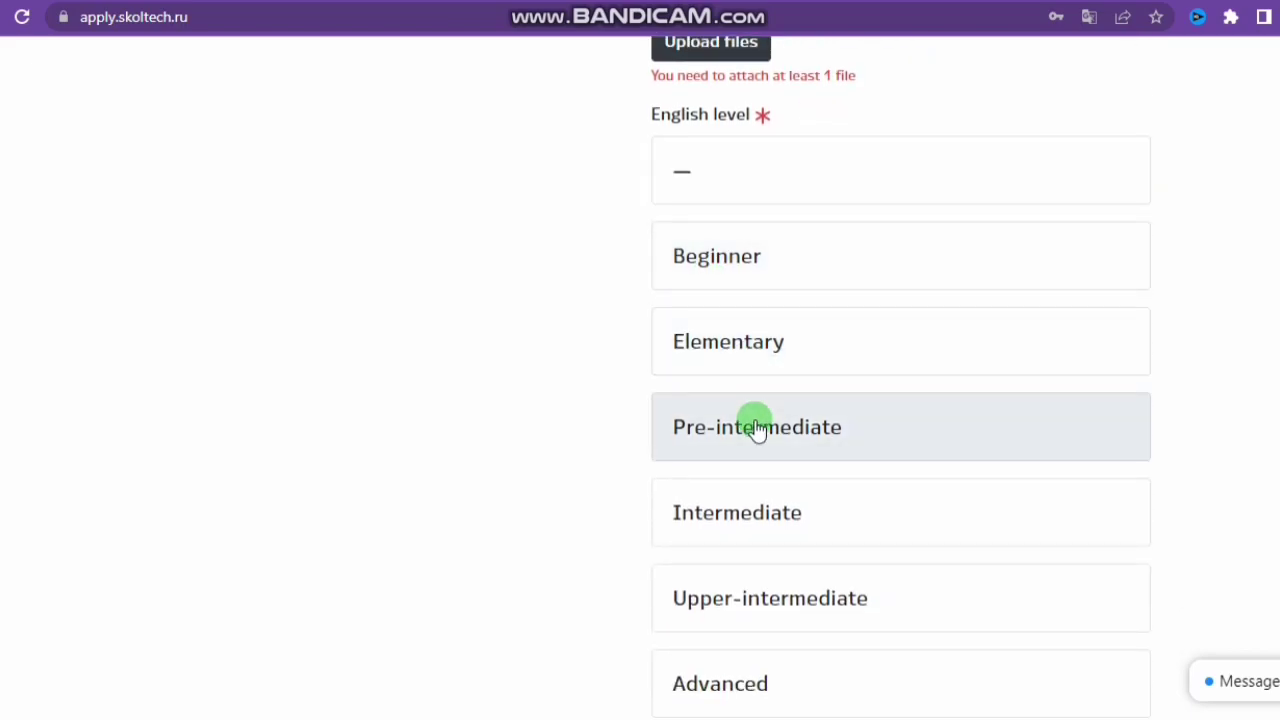
scroll(757, 428, down, 3)
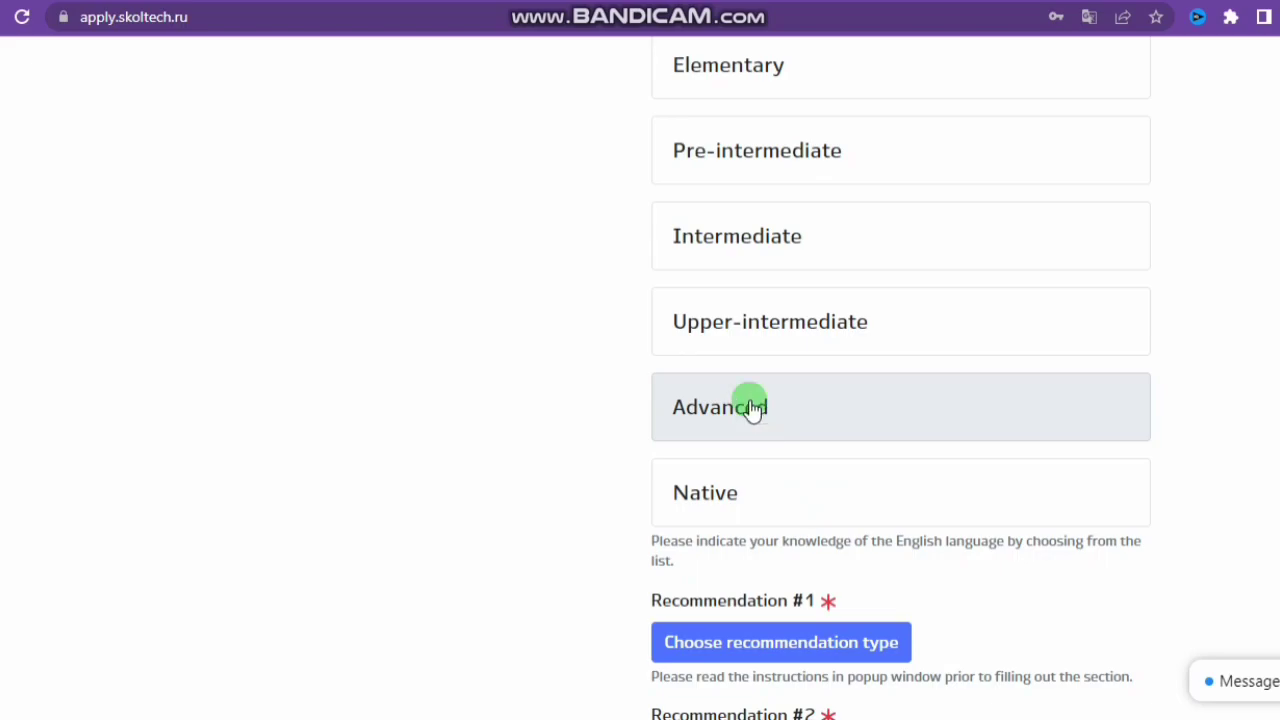
click(742, 405)
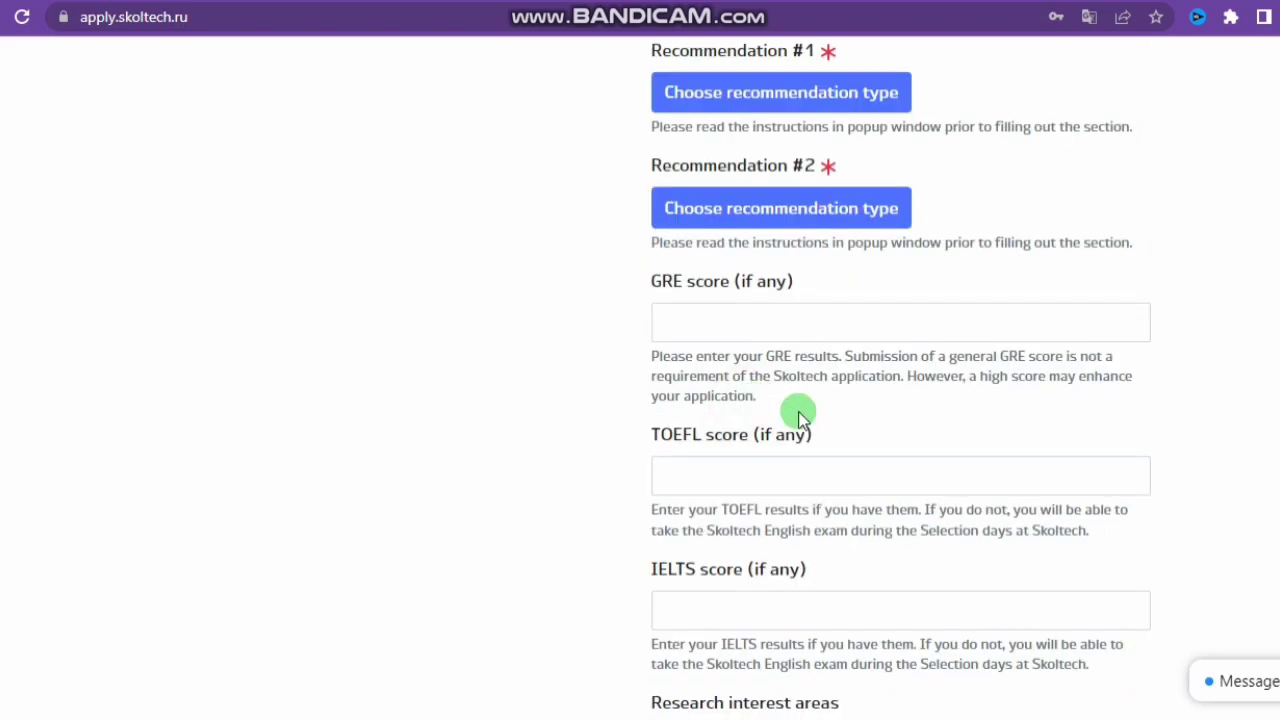
Step: Read the Blind request and Upload instructions for Recommendation #1 and close them without submitting a recommendation
scroll(800, 418, down, 1)
scroll(800, 420, up, 3)
scroll(800, 418, up, 1)
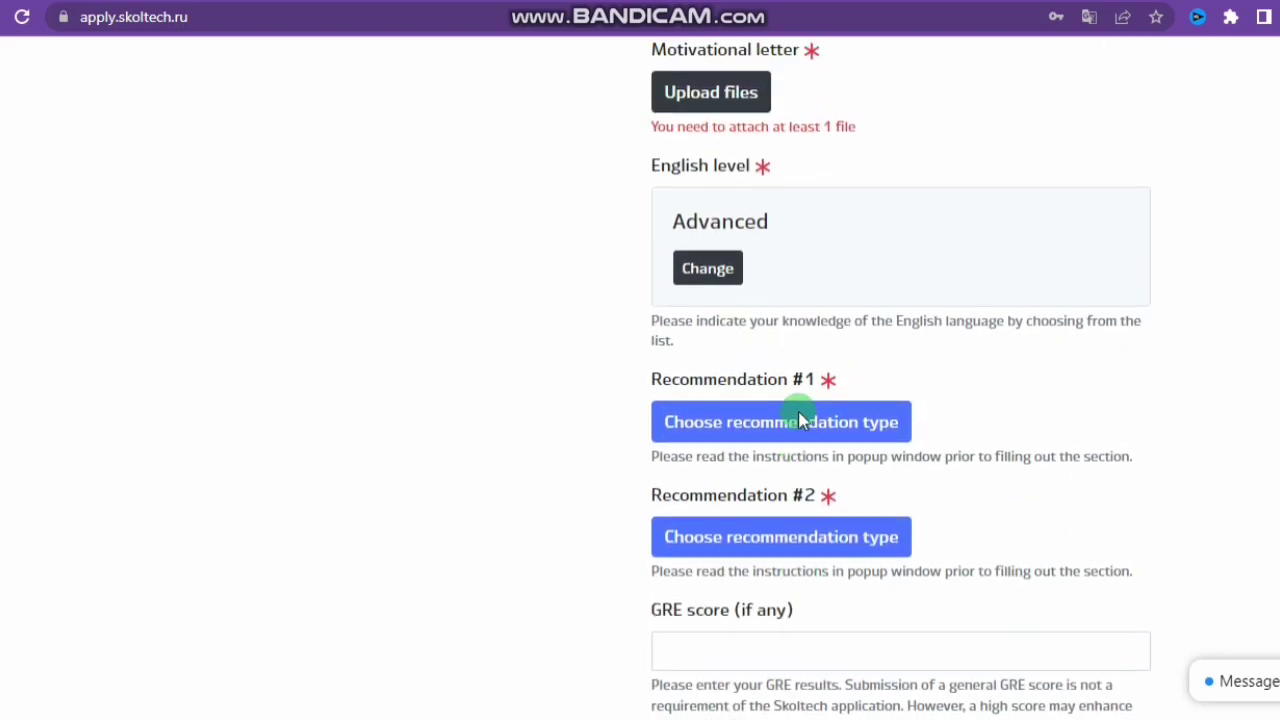
scroll(800, 420, down, 1)
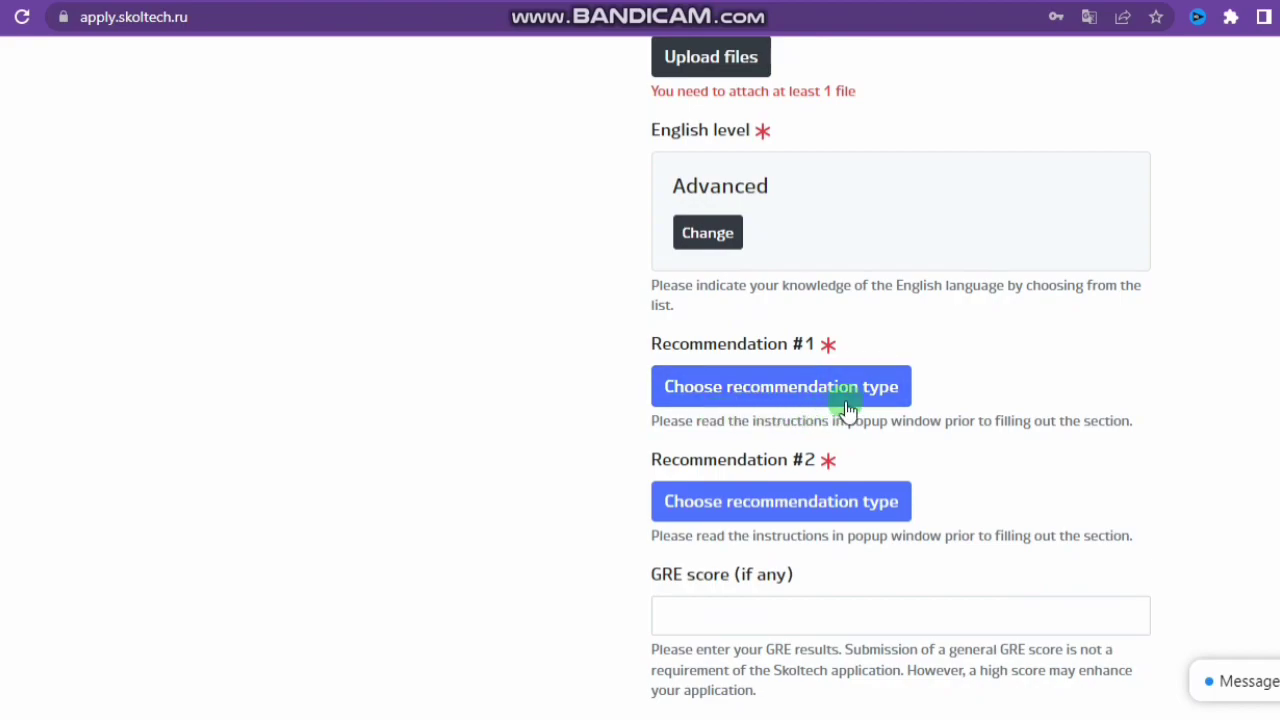
click(808, 396)
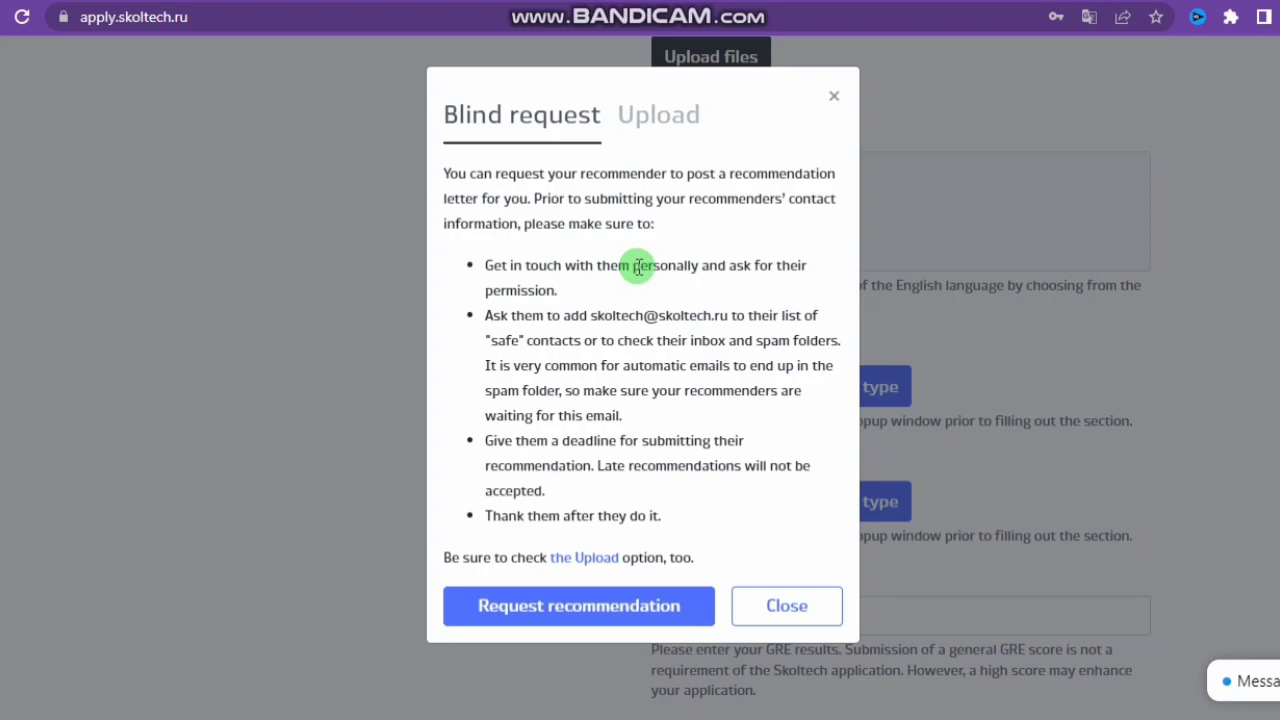
click(655, 118)
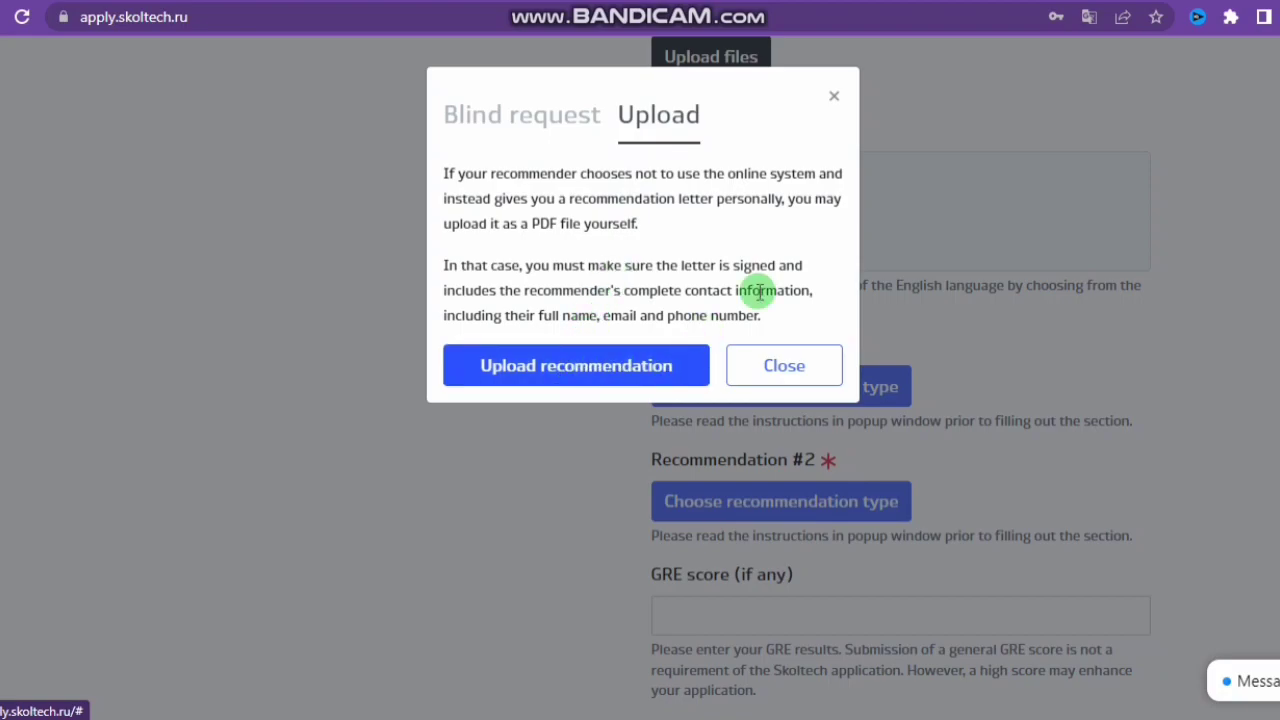
click(789, 364)
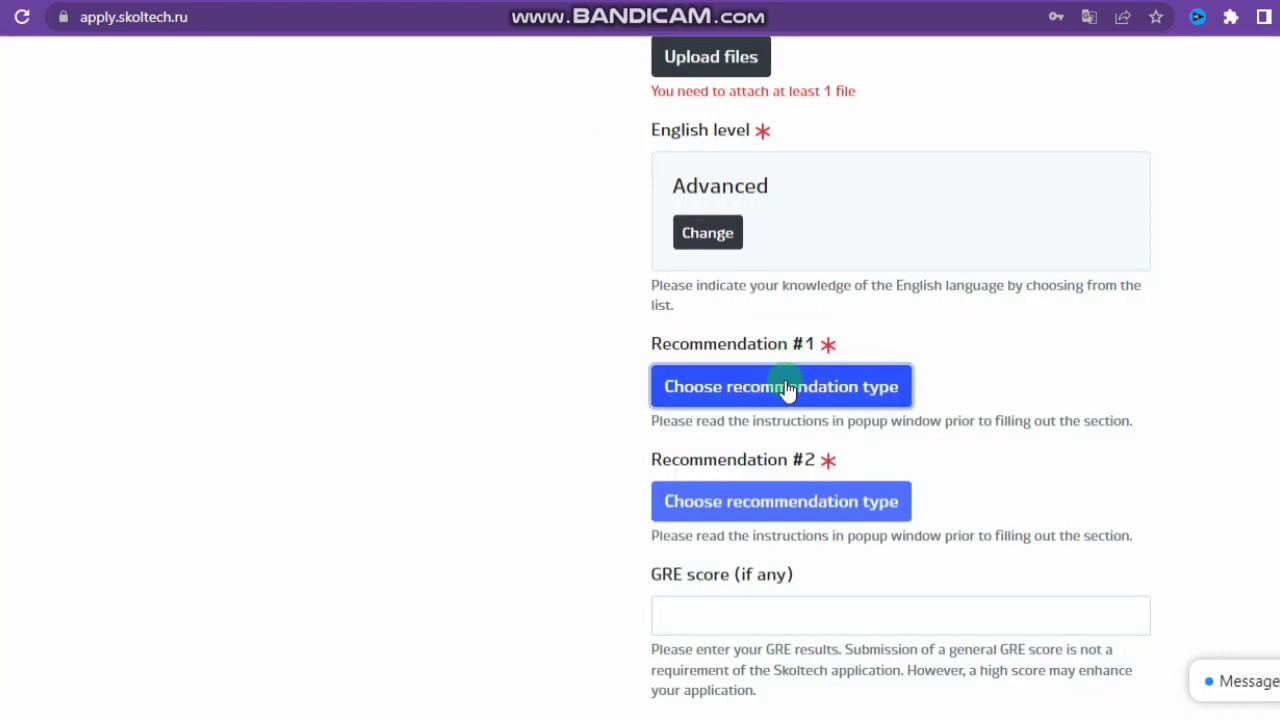
Step: Examine the GRE, TOEFL and IELTS score, research interest, prospective supervisor and English language proficiency fields
scroll(842, 545, down, 1)
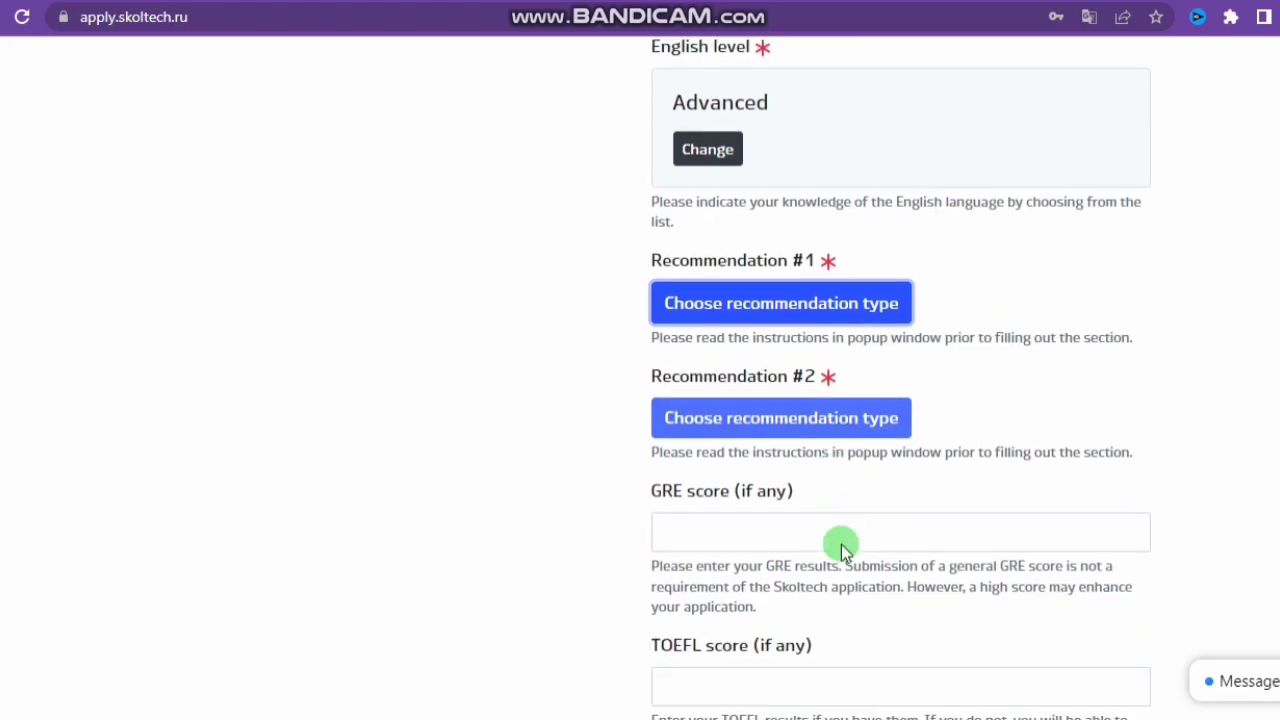
scroll(842, 545, down, 1)
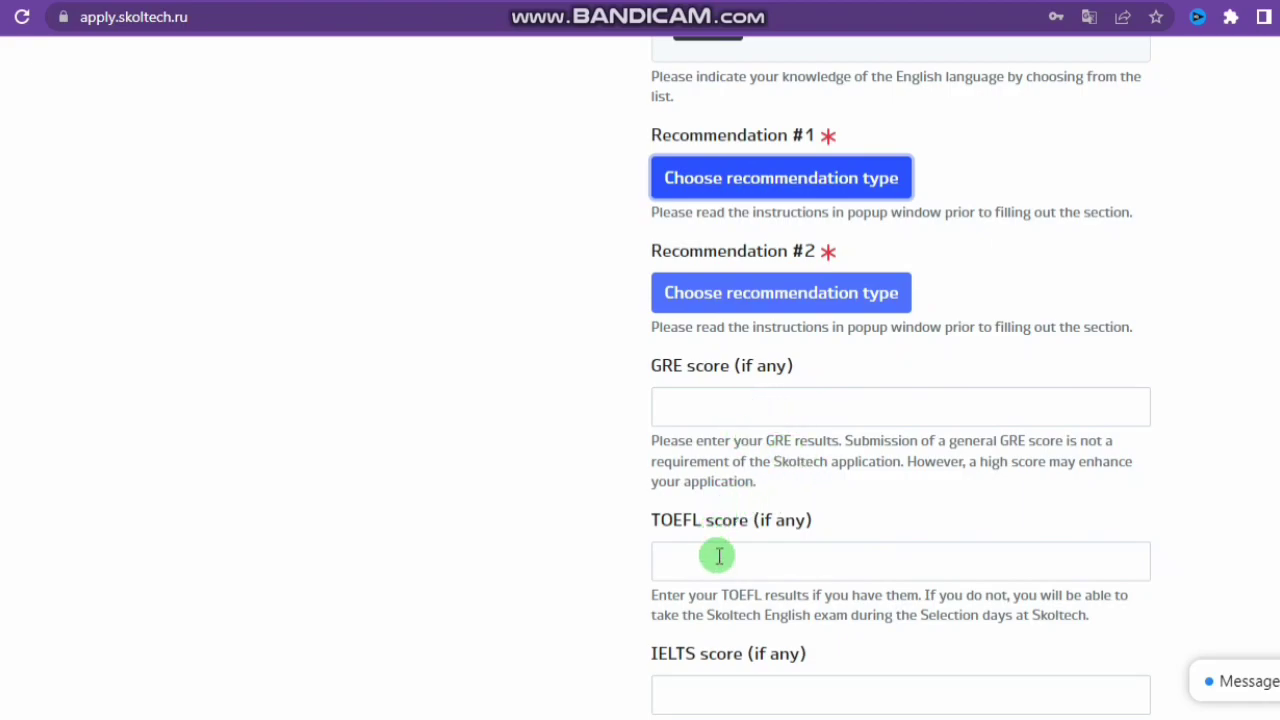
scroll(758, 553, down, 1)
scroll(758, 553, down, 3)
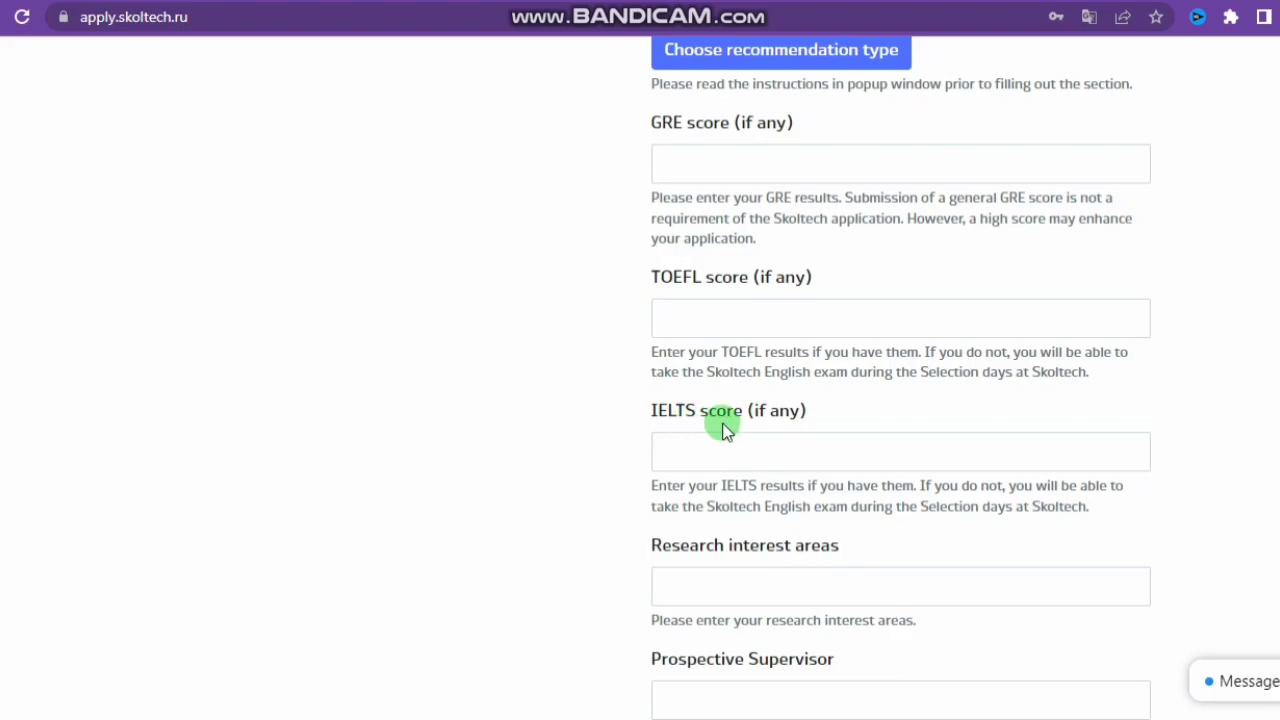
scroll(778, 500, down, 2)
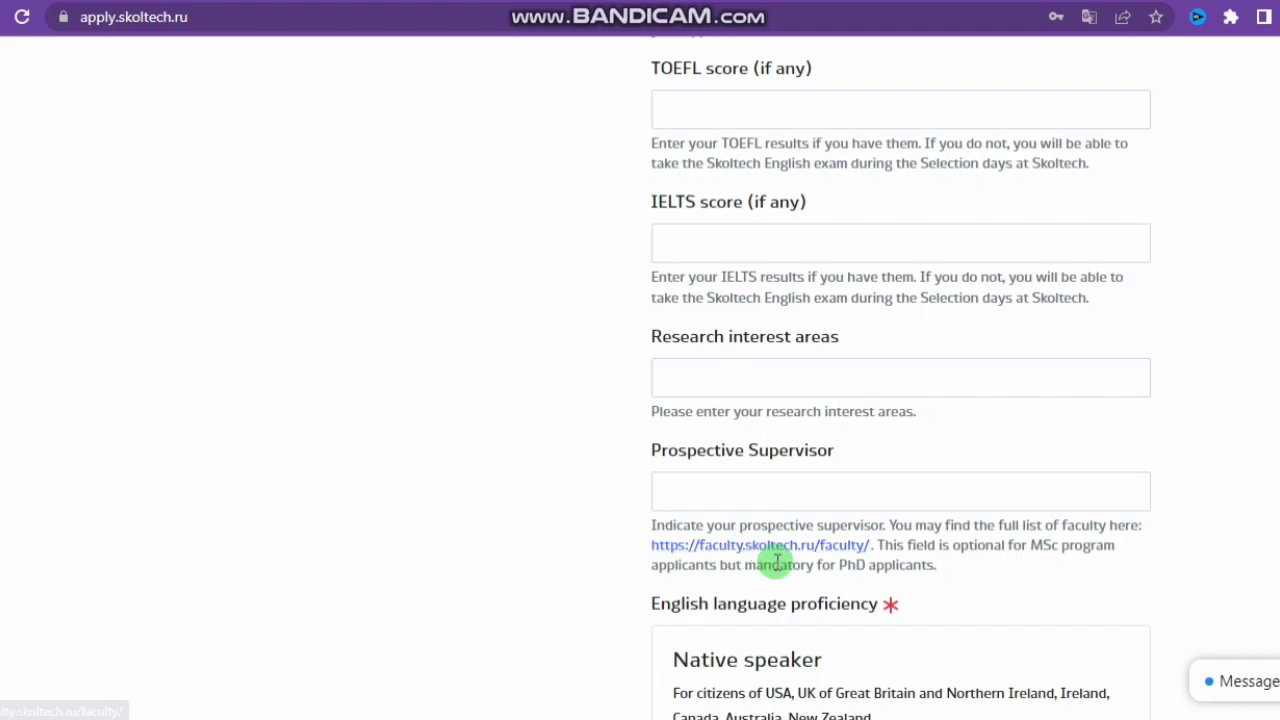
scroll(770, 560, down, 3)
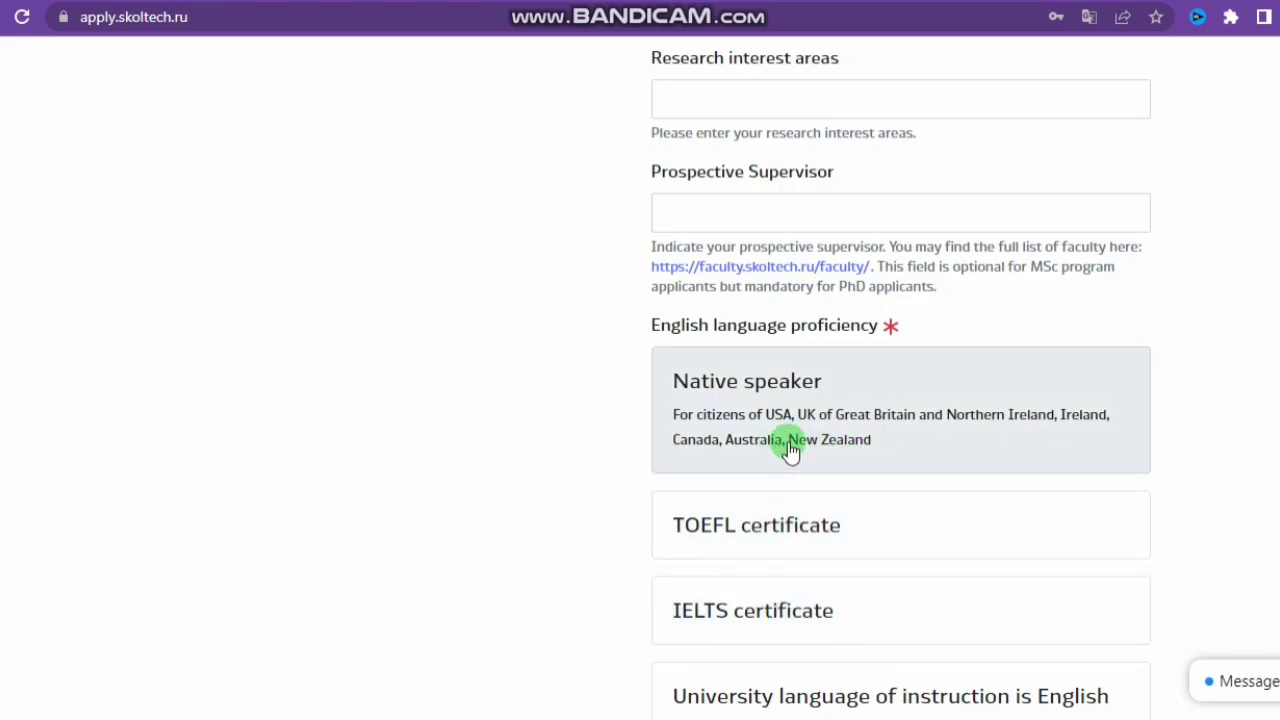
Step: Set the English language proficiency to "University language of instruction is English"
click(788, 634)
scroll(788, 634, down, 3)
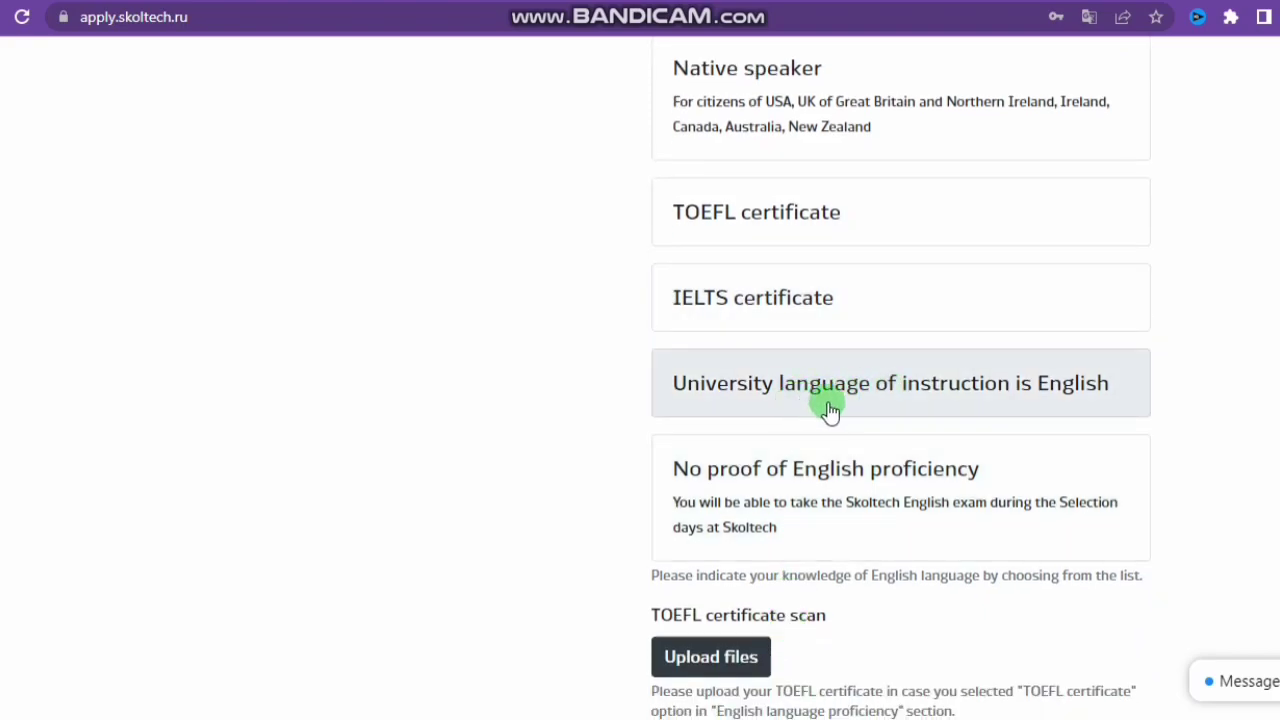
click(810, 398)
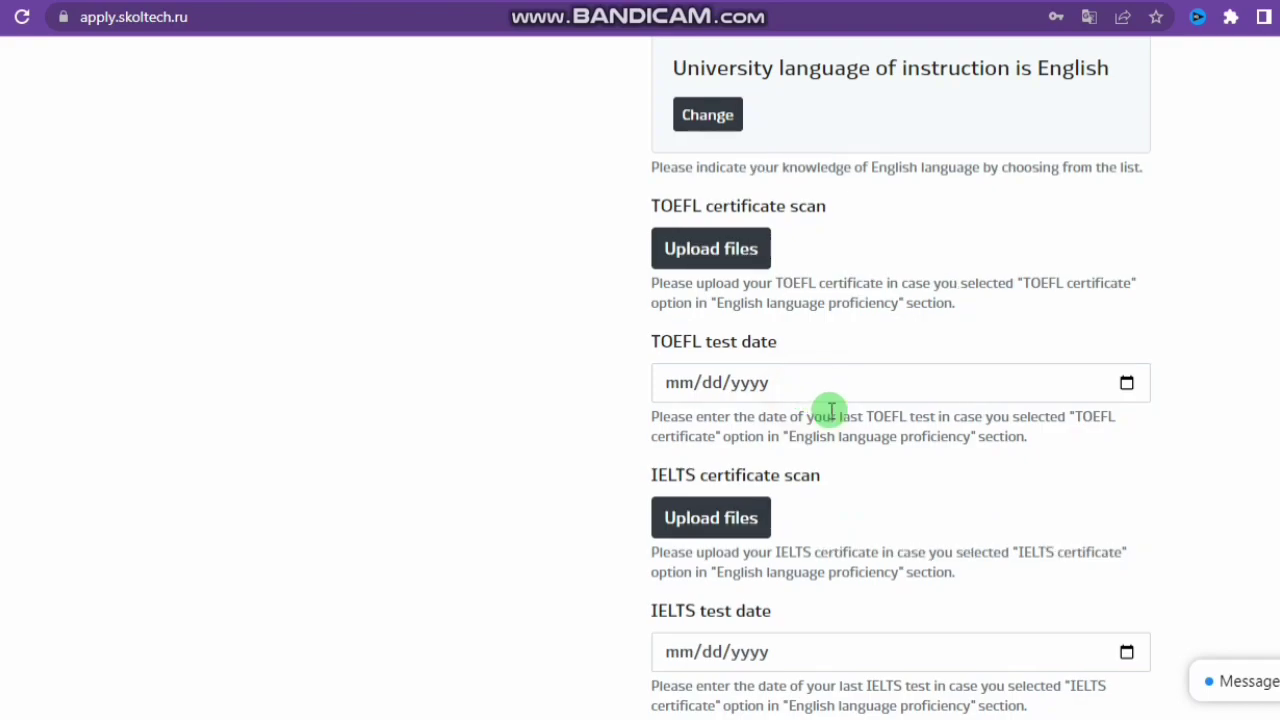
Step: Examine the TOEFL, IELTS and university certificate upload fields, test dates, awards and additional comments through to the end of the form
scroll(870, 260, up, 1)
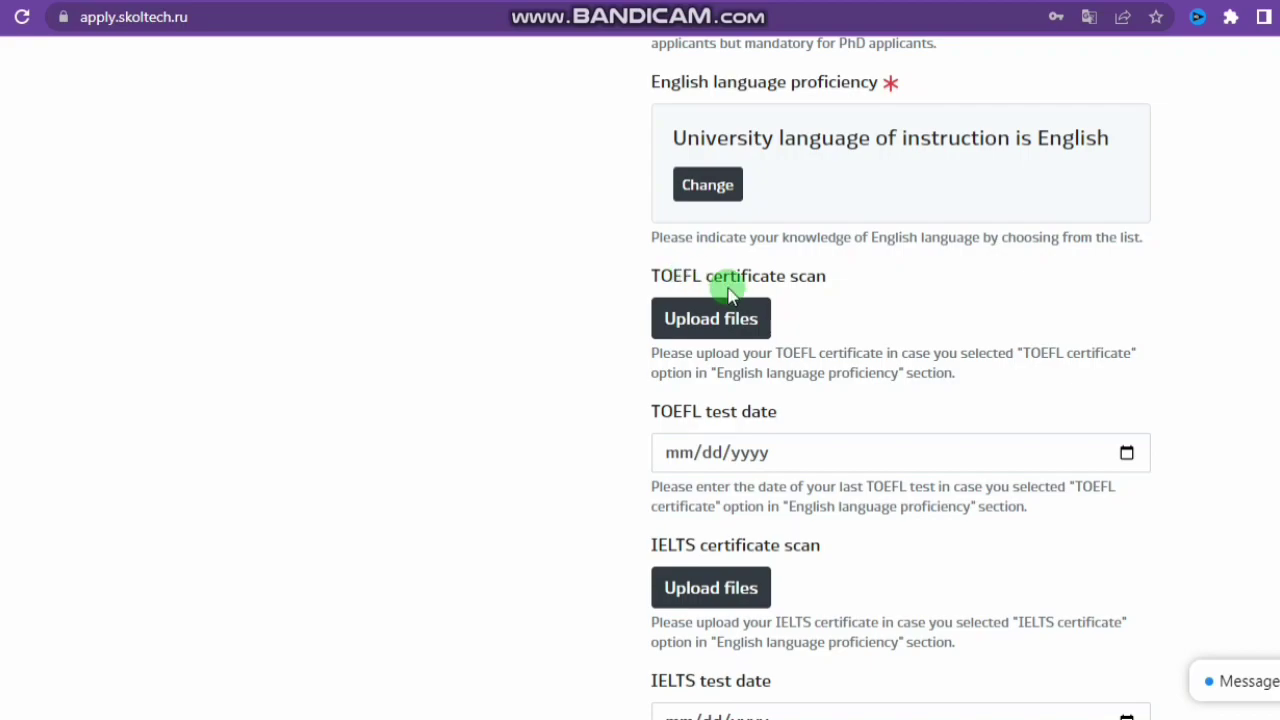
scroll(767, 412, down, 1)
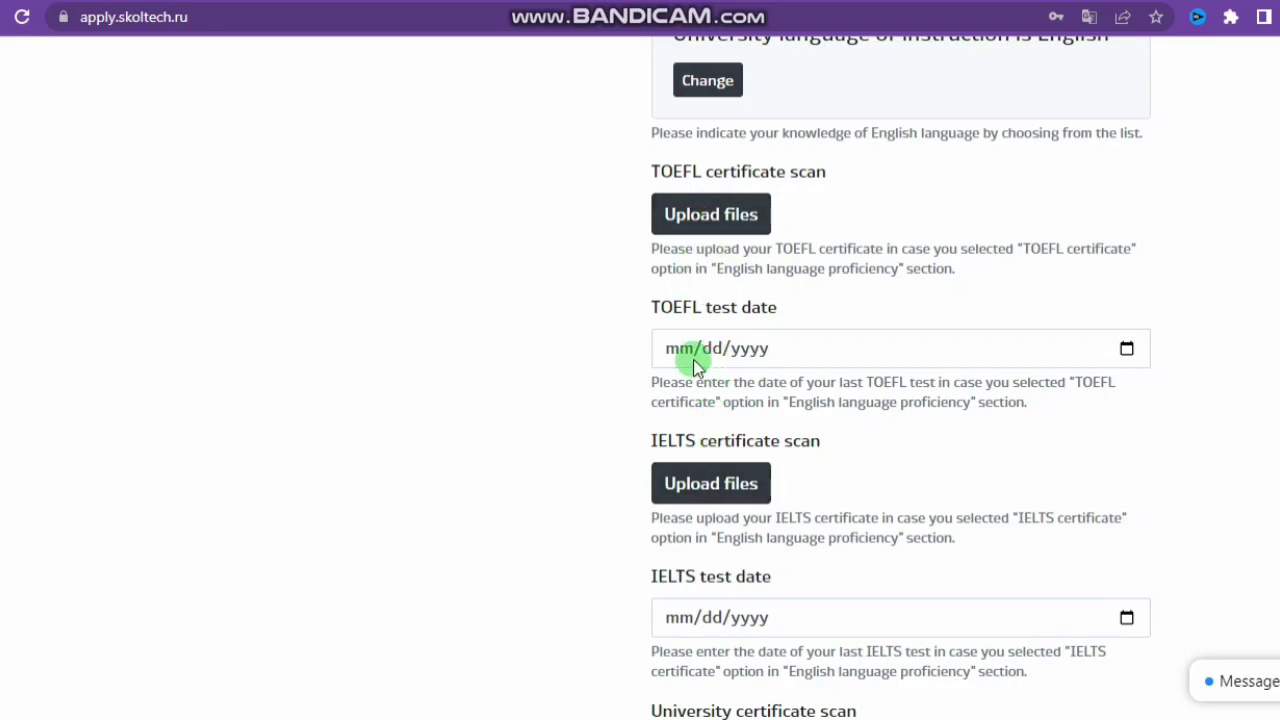
scroll(752, 586, down, 1)
scroll(752, 586, down, 4)
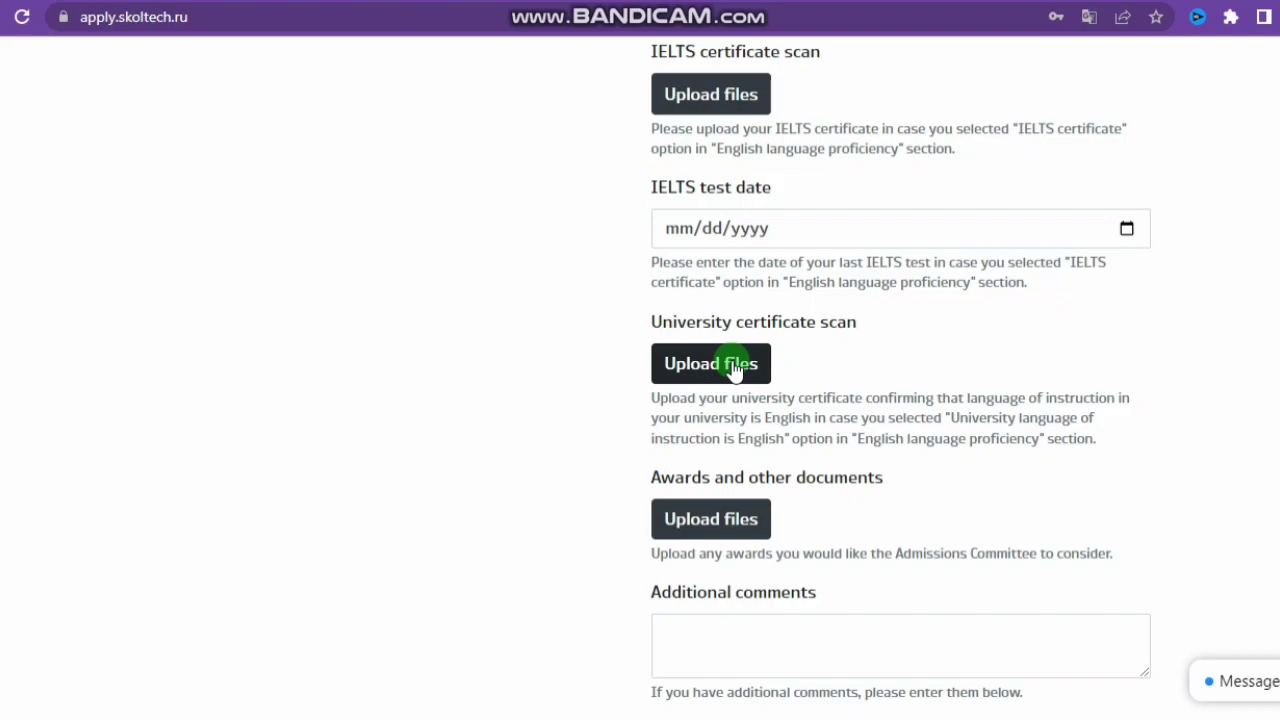
scroll(760, 409, down, 2)
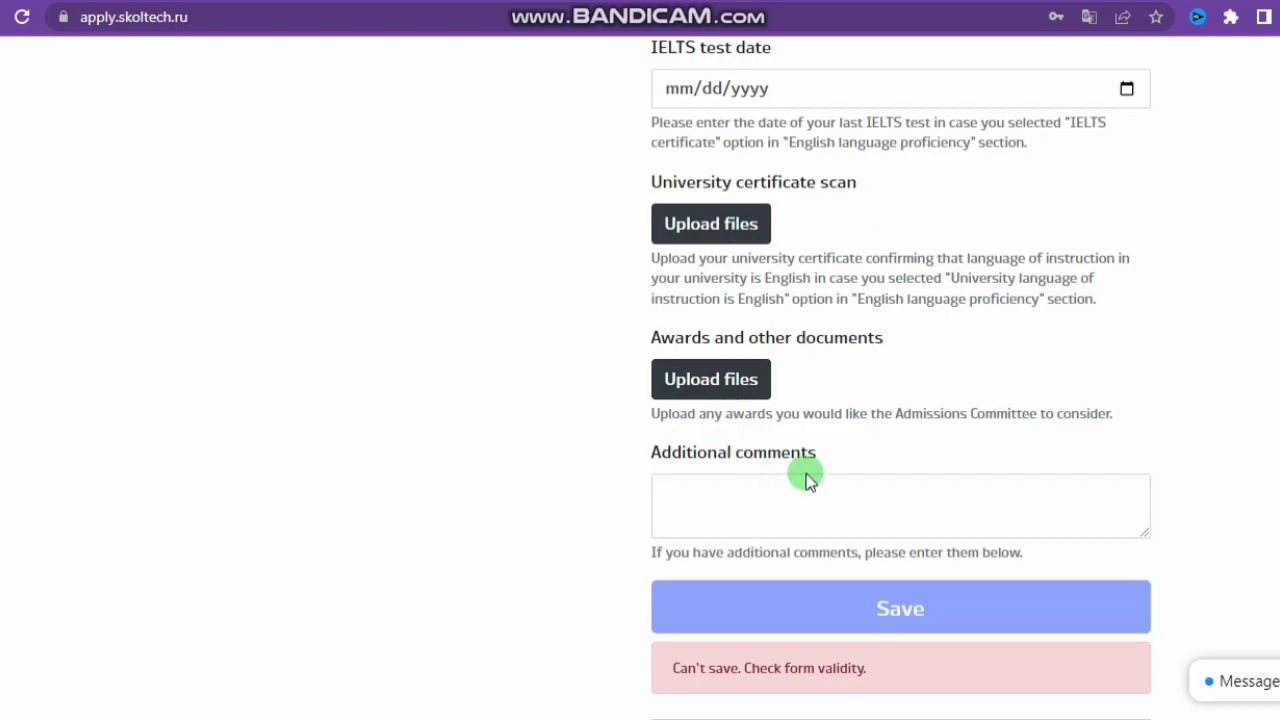
scroll(820, 476, down, 1)
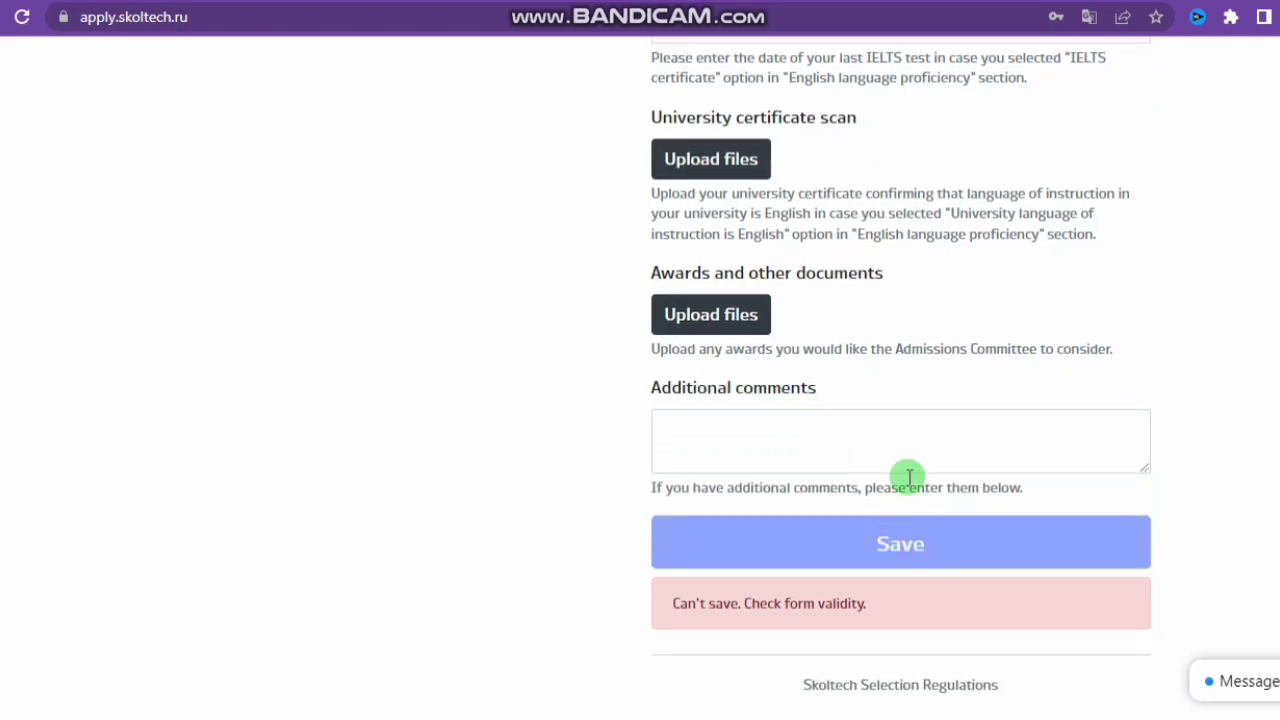
Step: Review the overall application progress and submission instructions, then go back to the Skoltech main website
scroll(843, 366, up, 20)
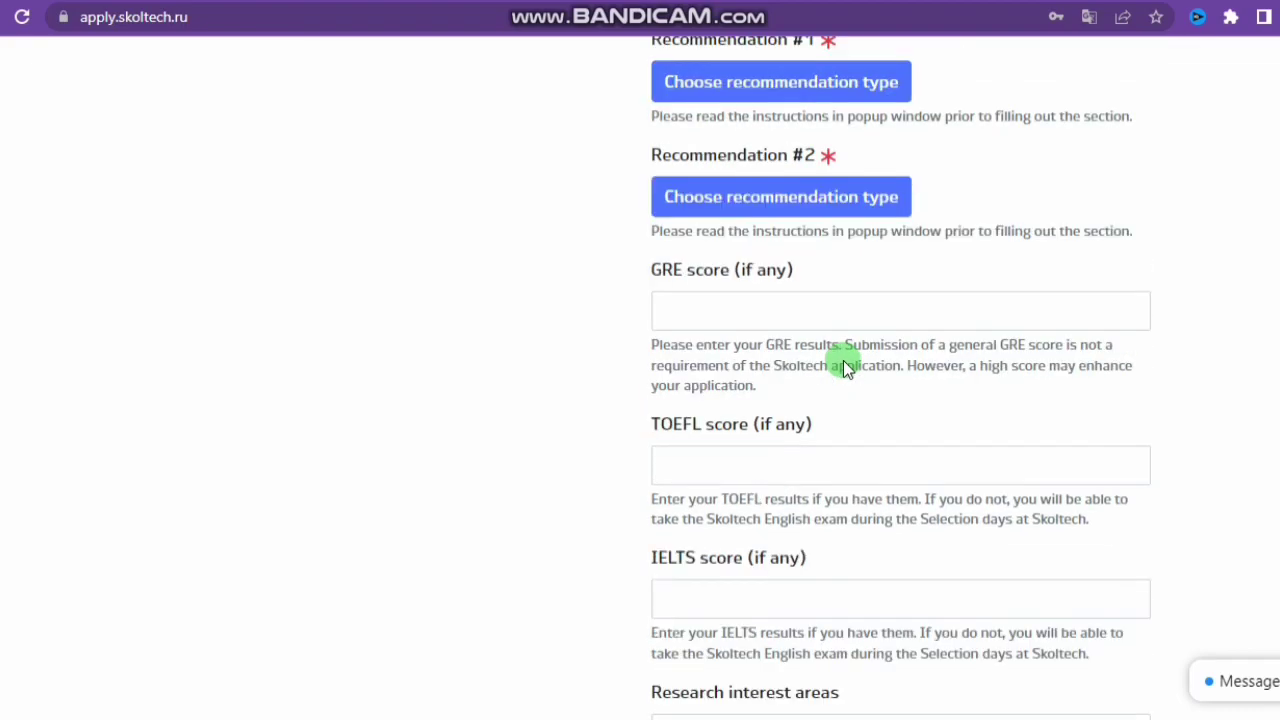
scroll(843, 366, up, 15)
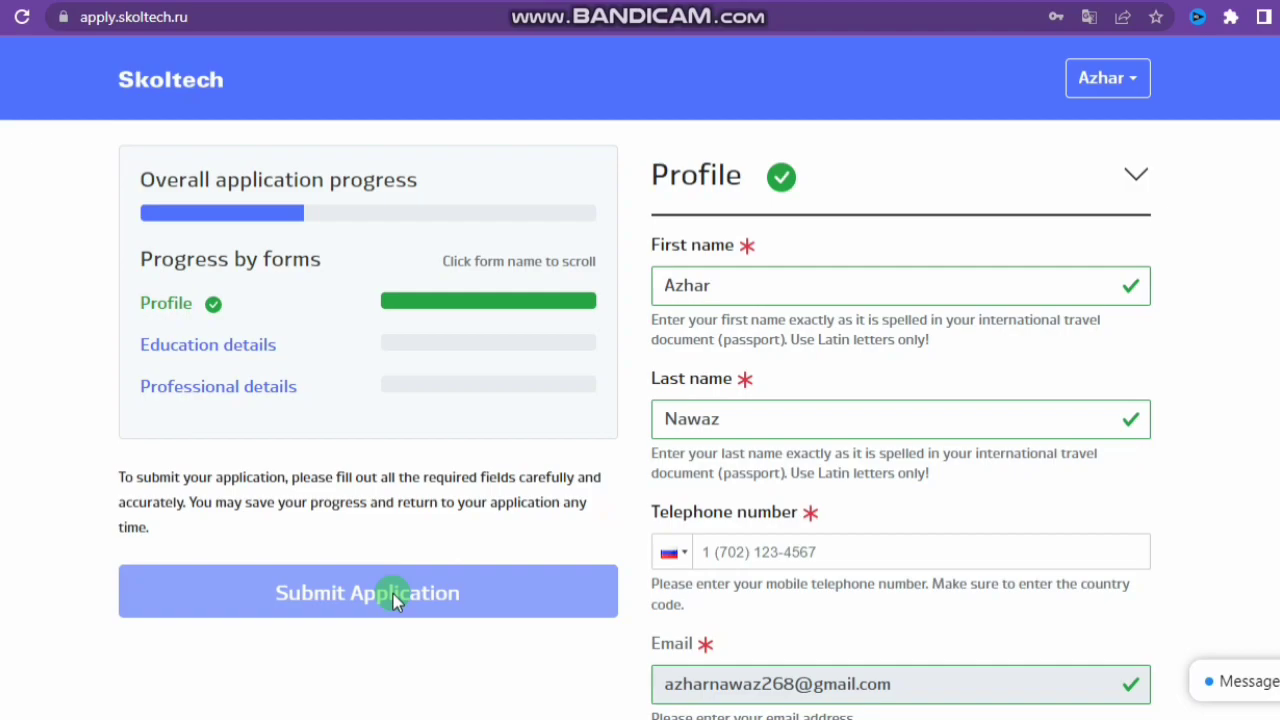
key(alt+Left)
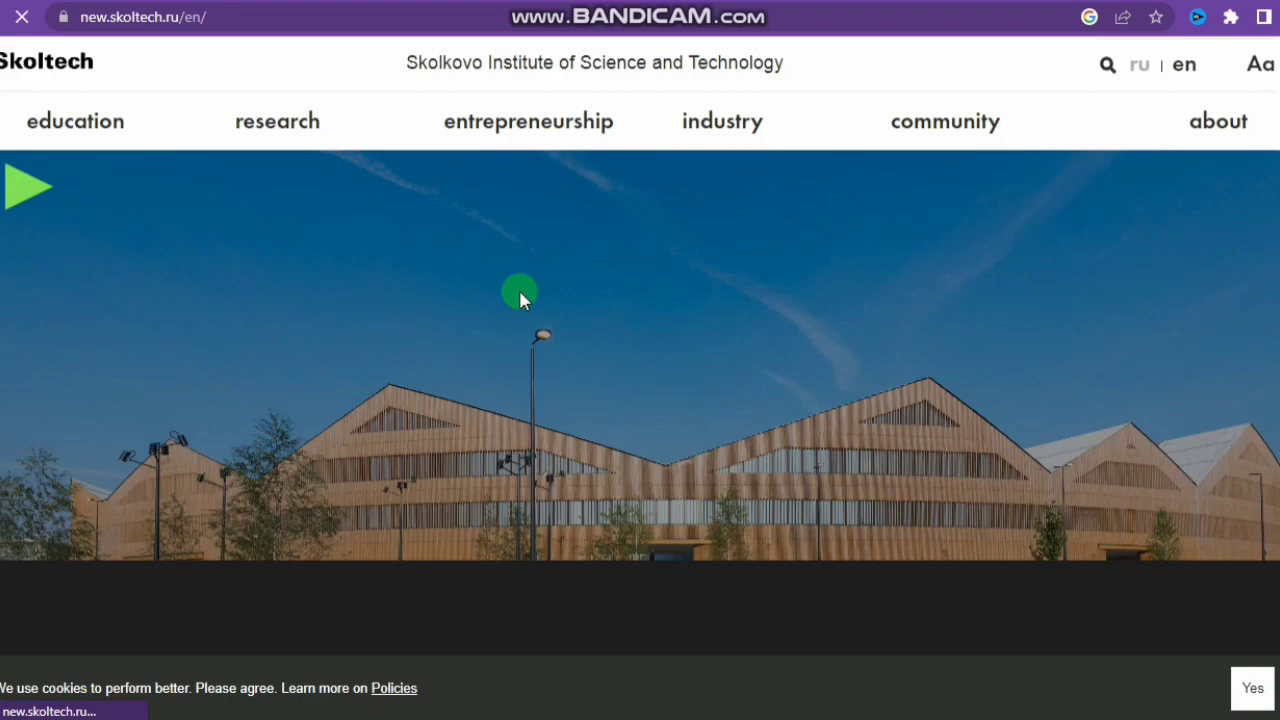